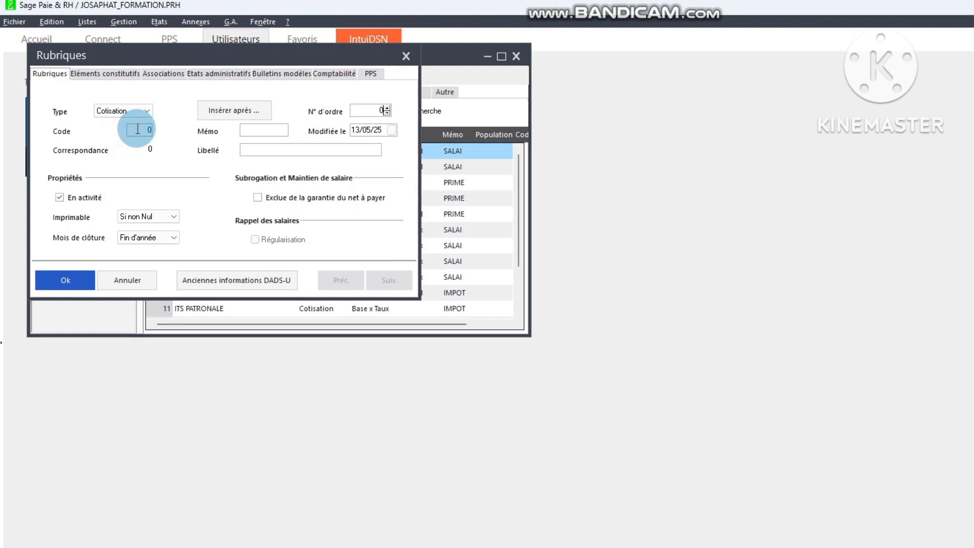
Give the new Cotisation rubric the code 13 and the memo CNPS
double_click(140, 129)
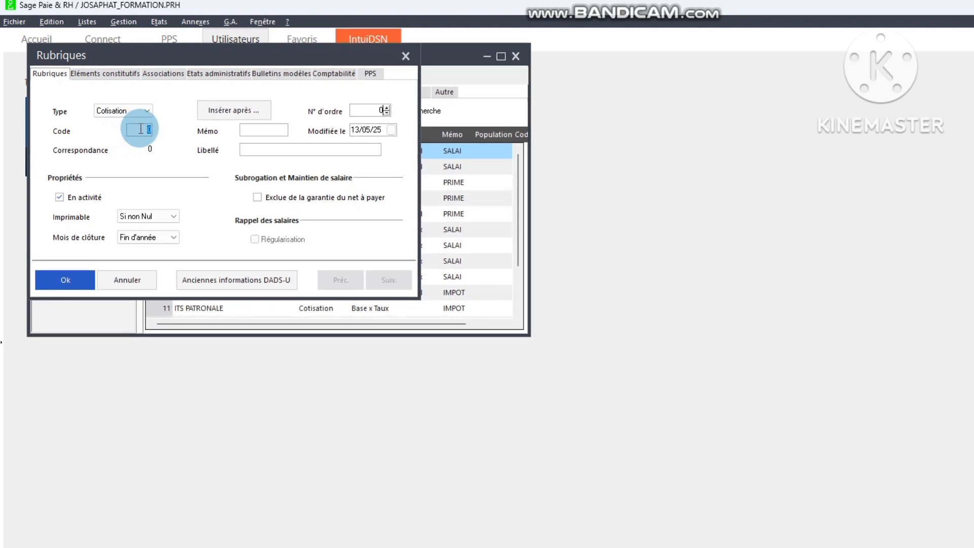
text(1)
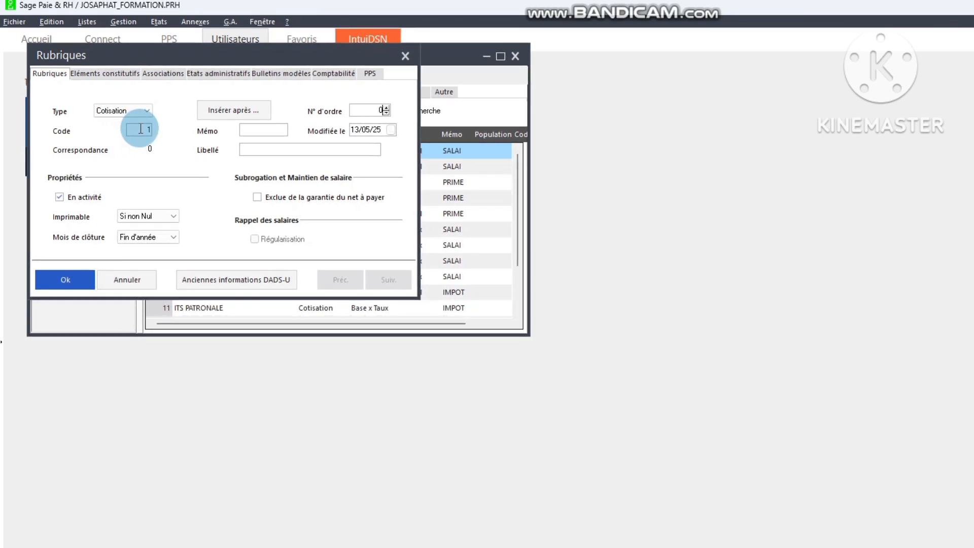
text(3)
click(261, 131)
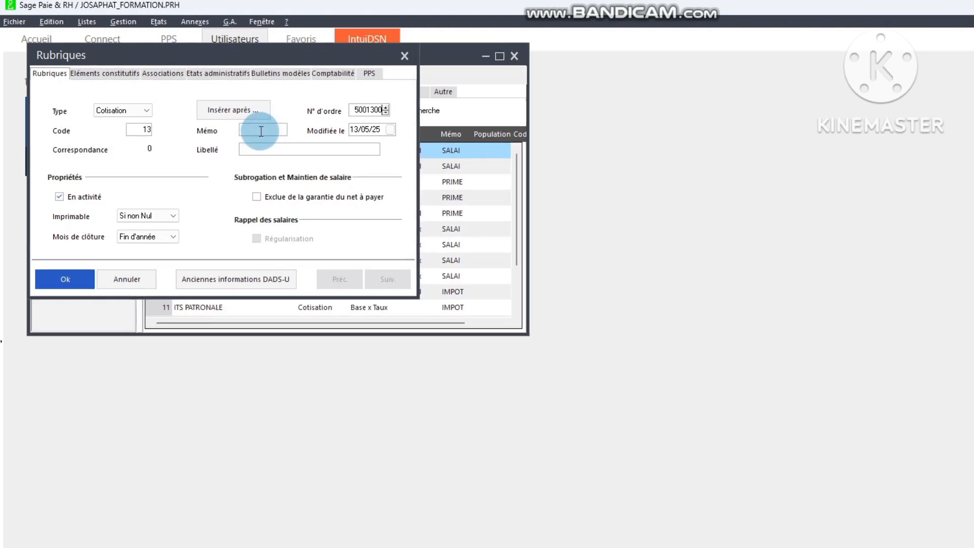
text(CNPS)
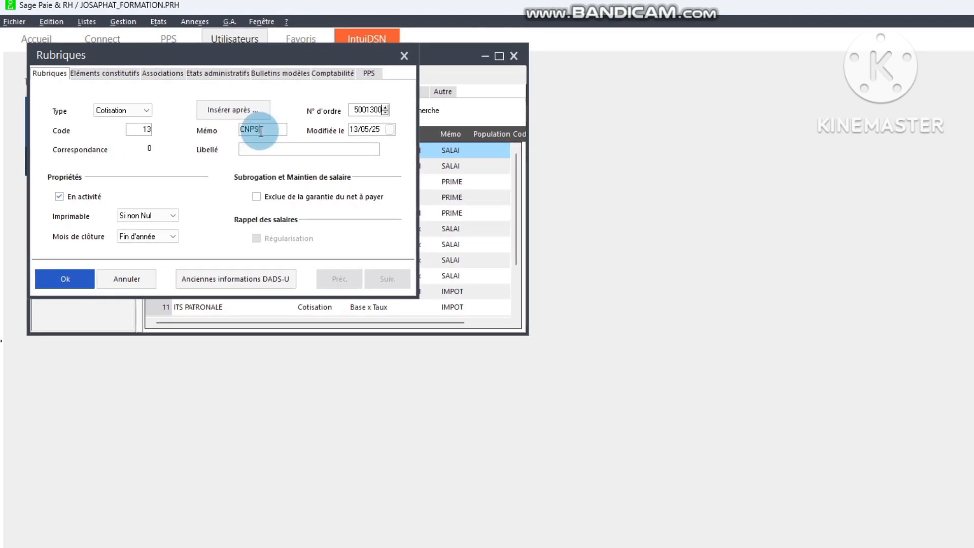
Label the rubric "Prestation Familiale" and set its Imprimable property to Toujours
click(258, 149)
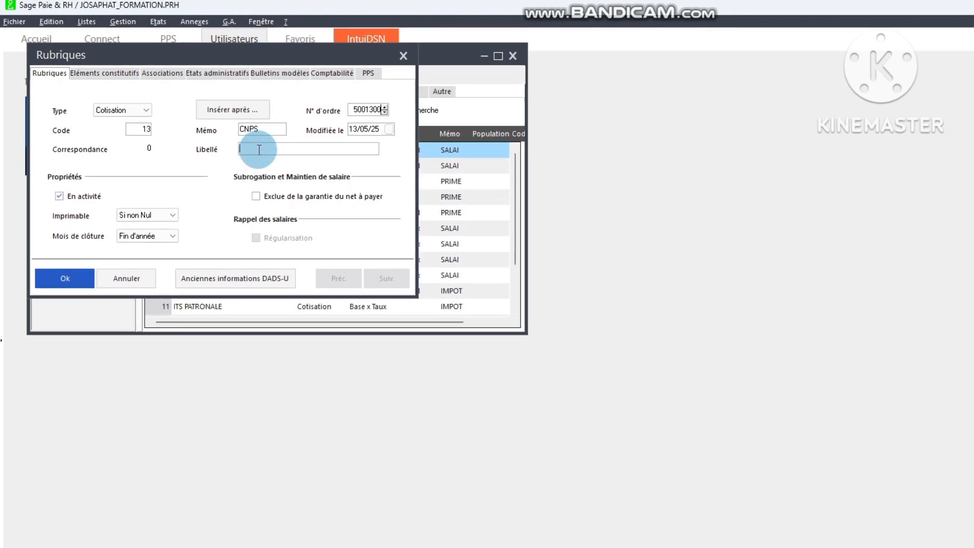
text(P)
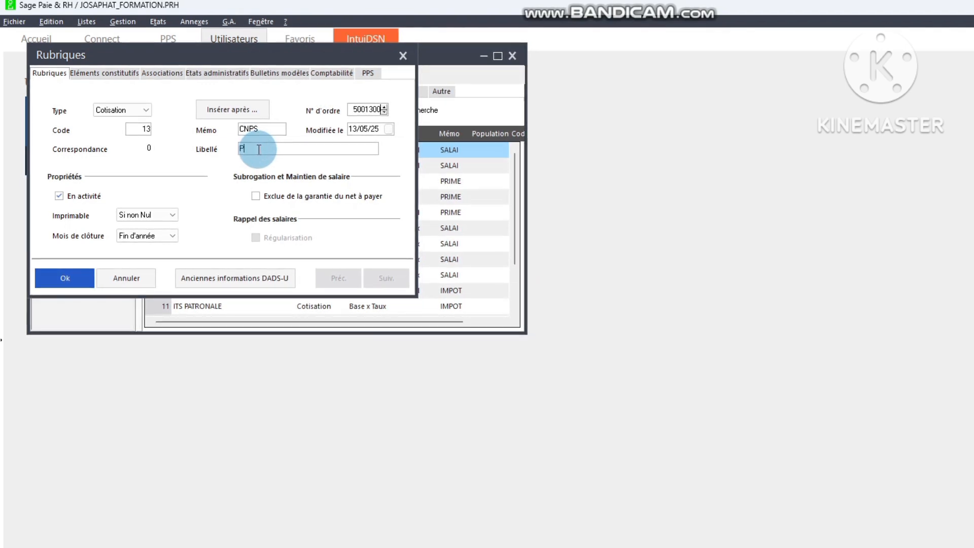
text(res)
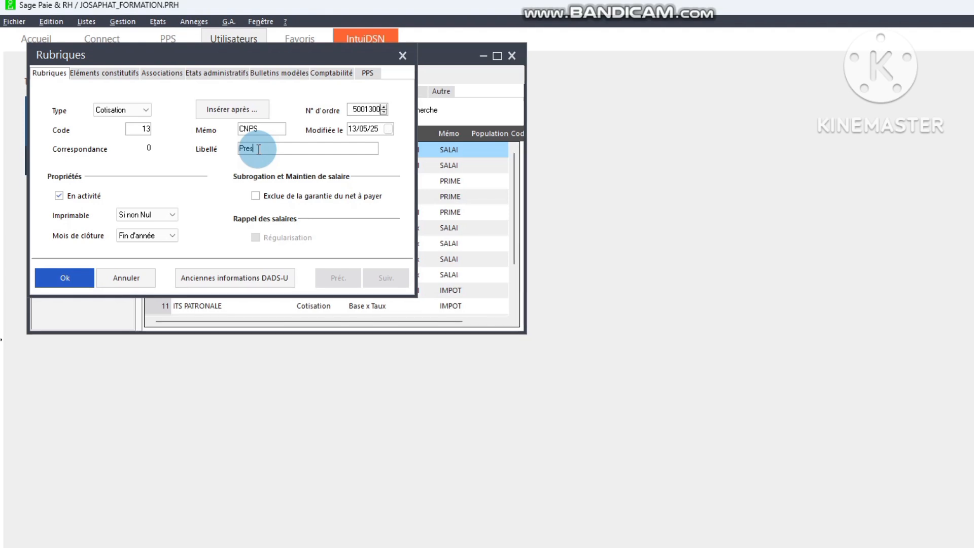
text(tation)
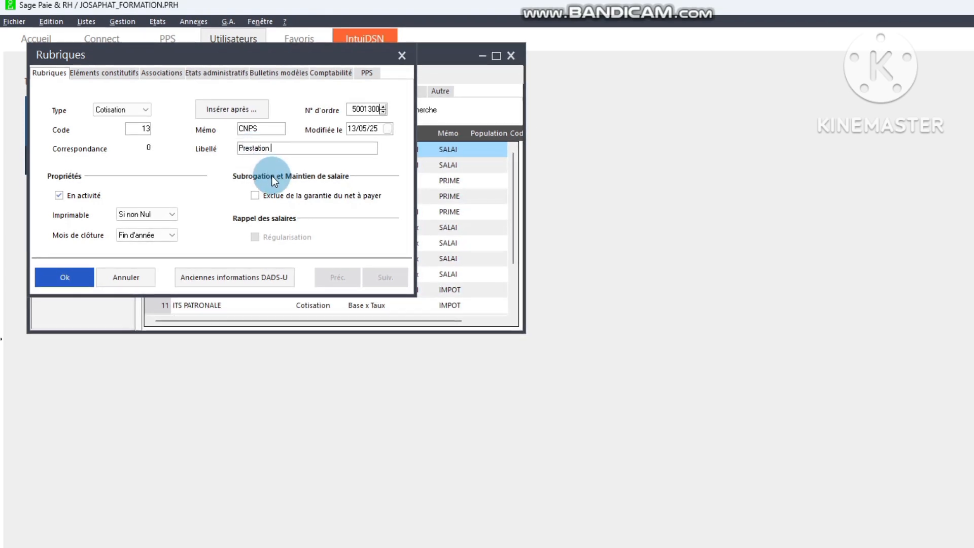
text( Fami)
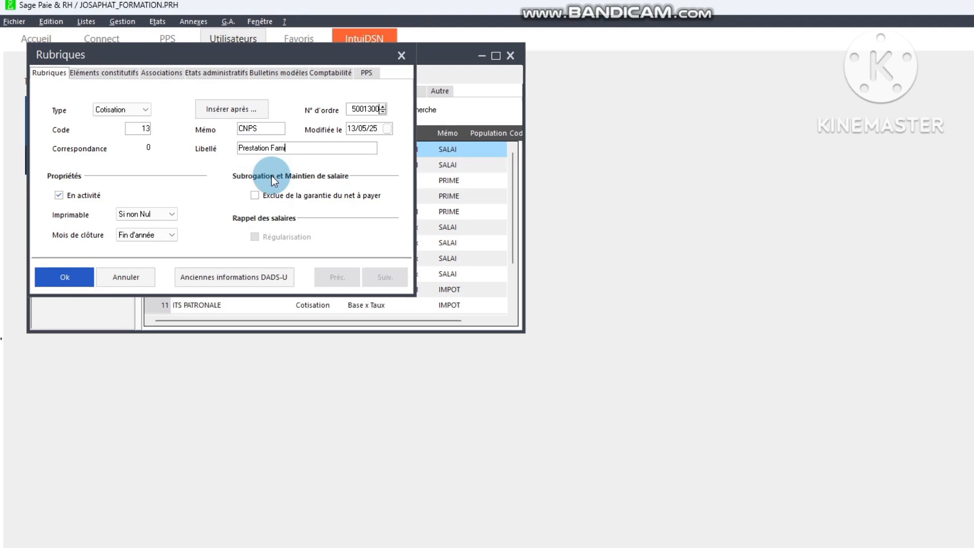
text(liale)
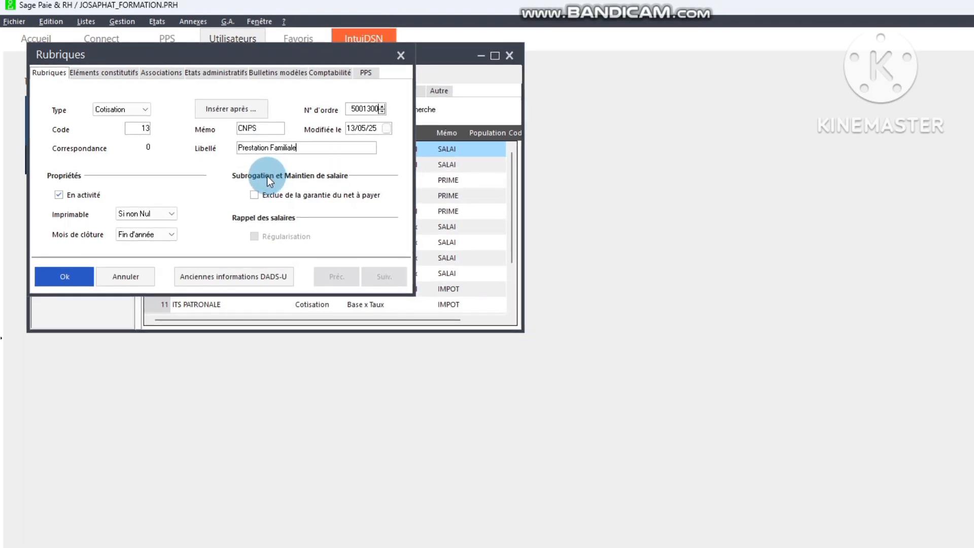
click(168, 216)
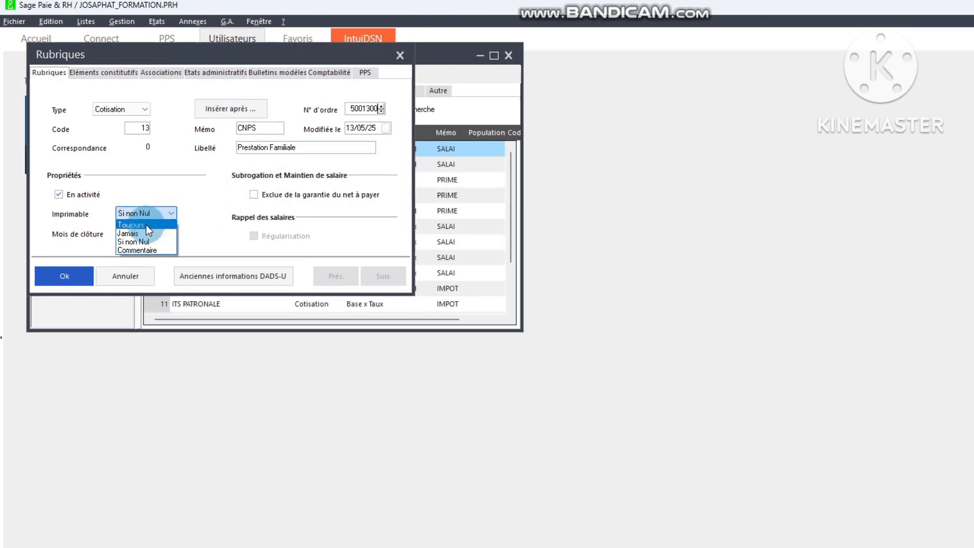
click(146, 224)
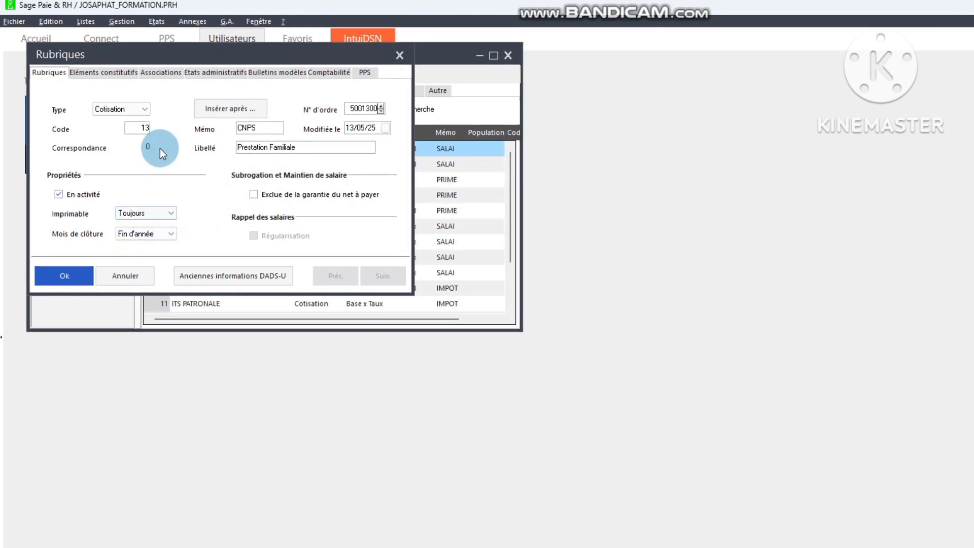
From the rubric's constituent elements, start a new contribution fund with code 2 and the abbreviated title CNPS
click(114, 75)
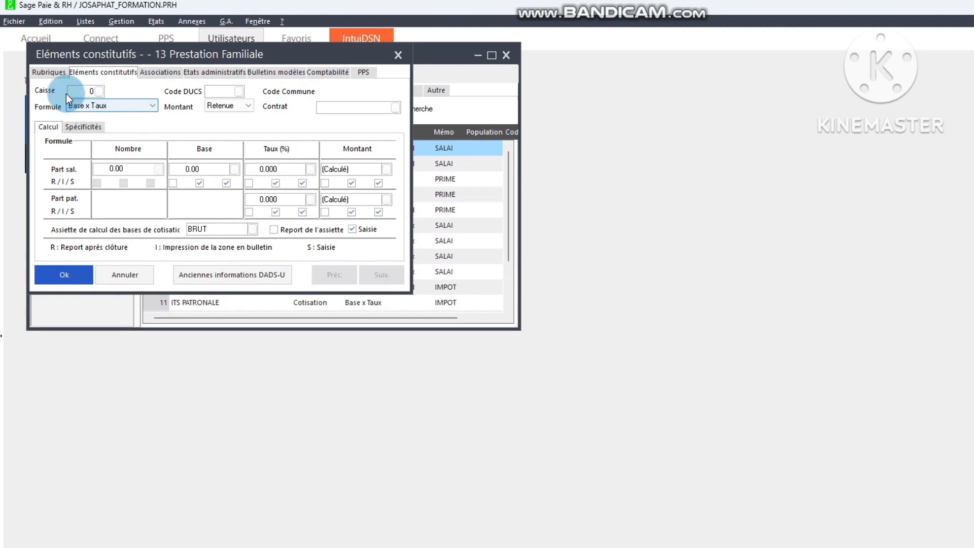
click(99, 91)
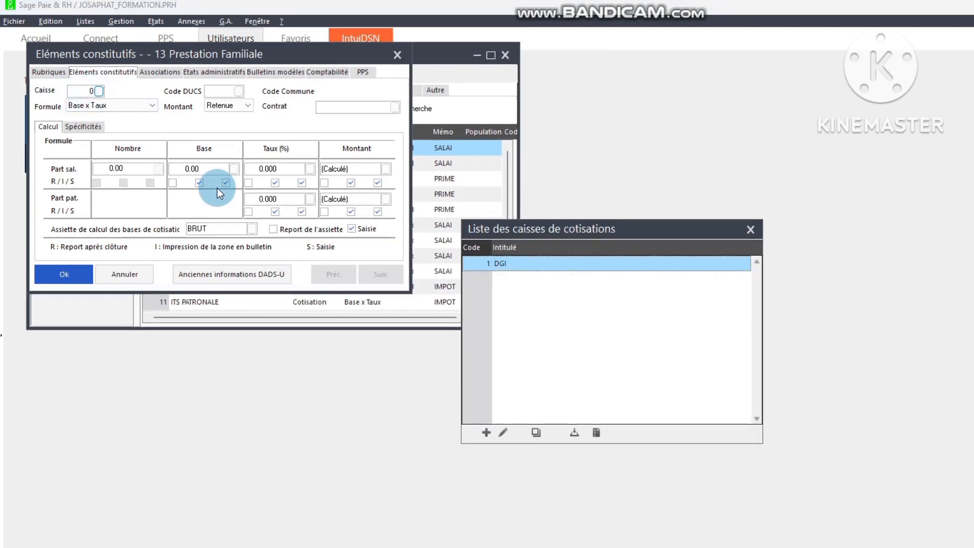
click(506, 279)
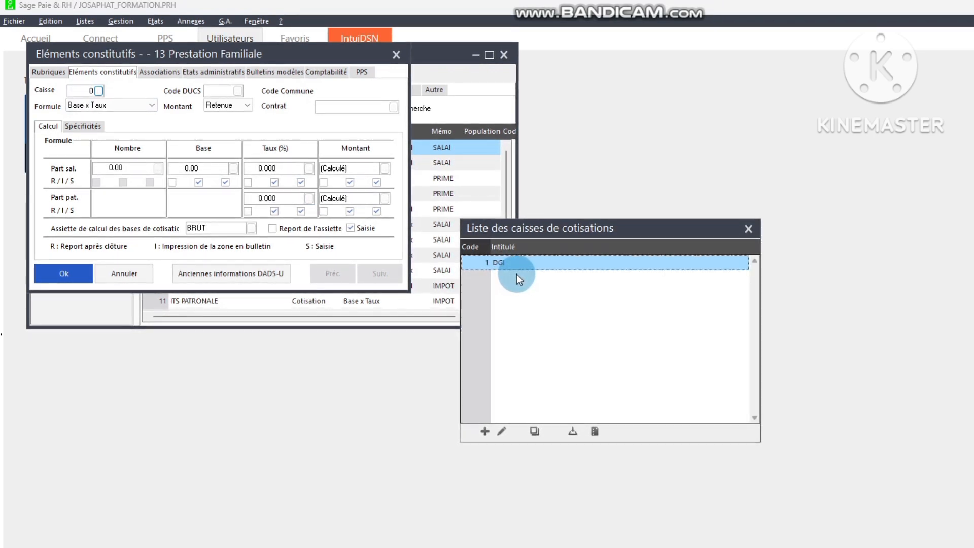
click(486, 432)
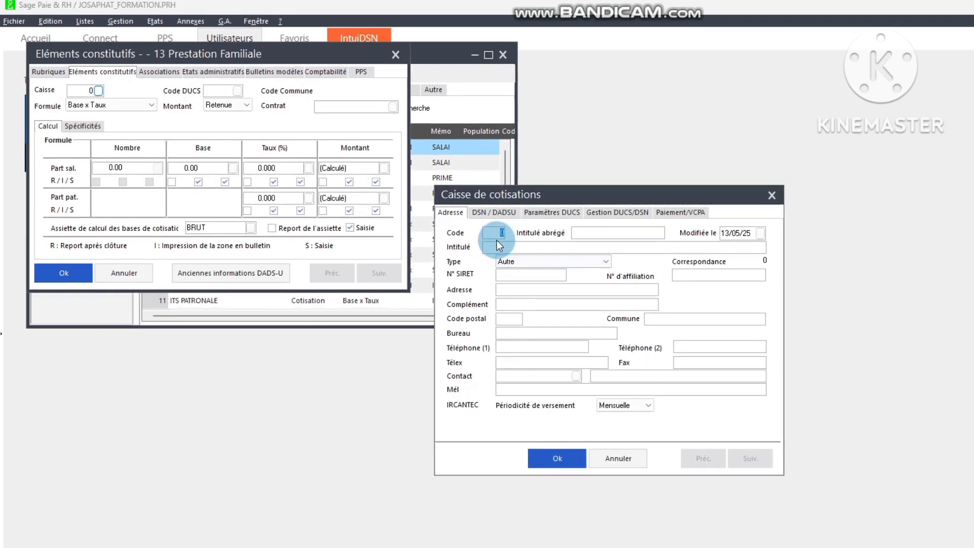
text(2)
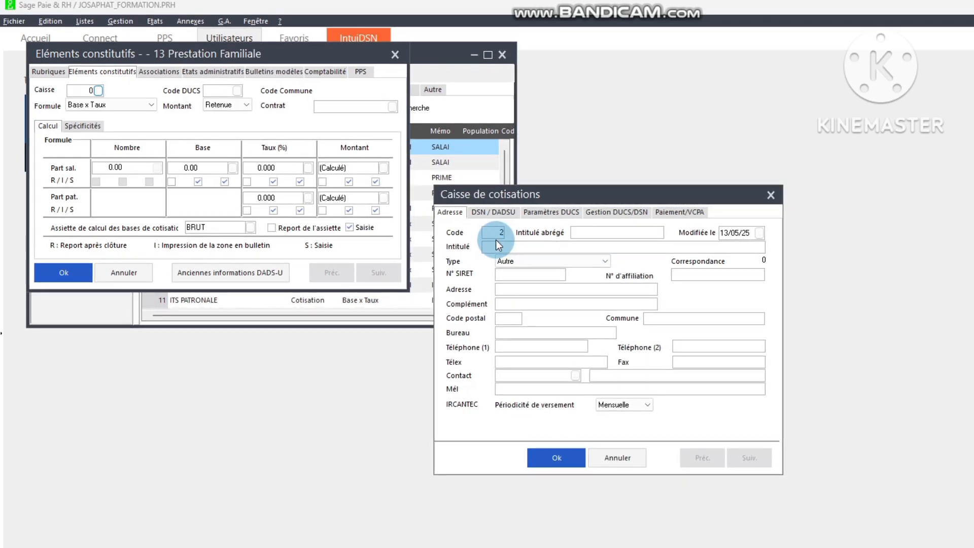
click(593, 234)
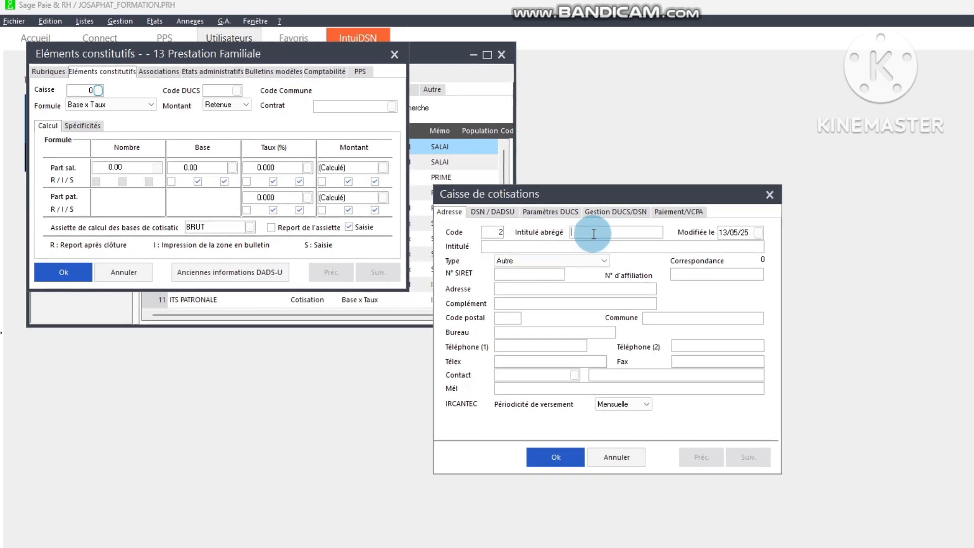
text(cnps)
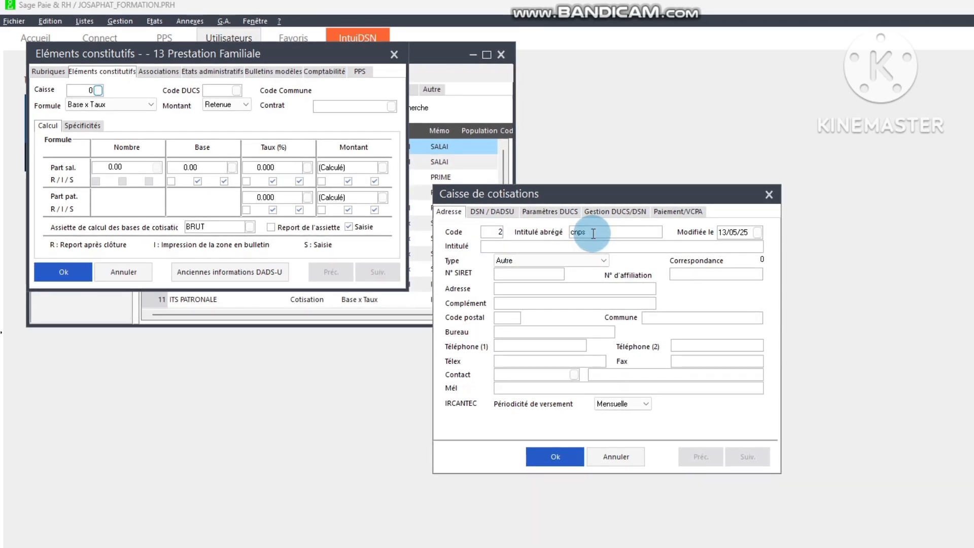
key(BackSpace)
key(BackSpace)
key(BackSpace)
text(CN)
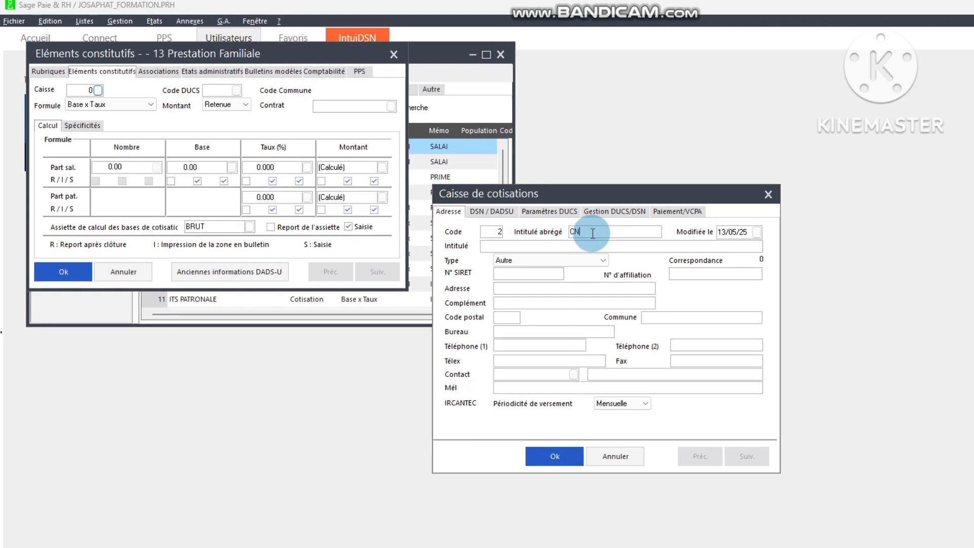
text(PS)
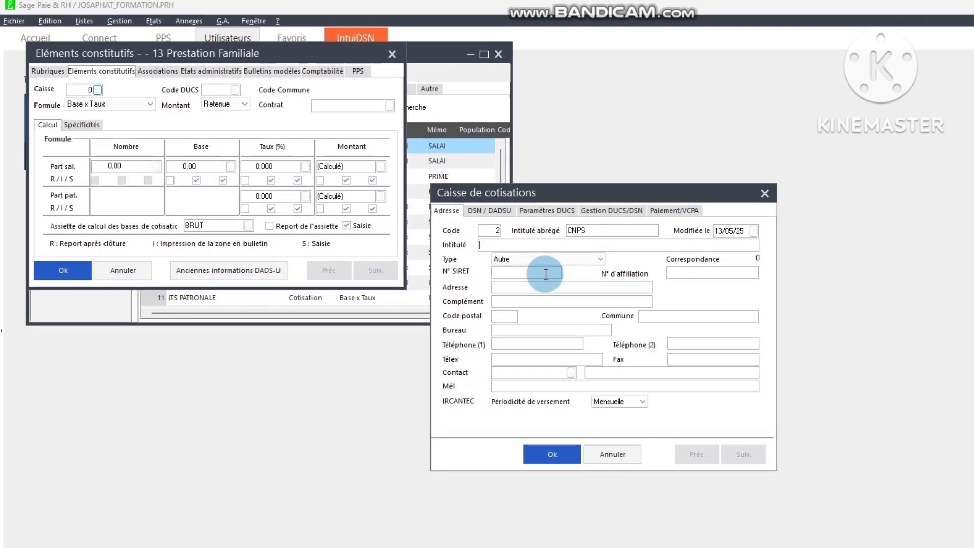
Enter CAISSE NATIONALE DE PREVOYANCE SOCIALE as the fund's full title and save the fund
text(A)
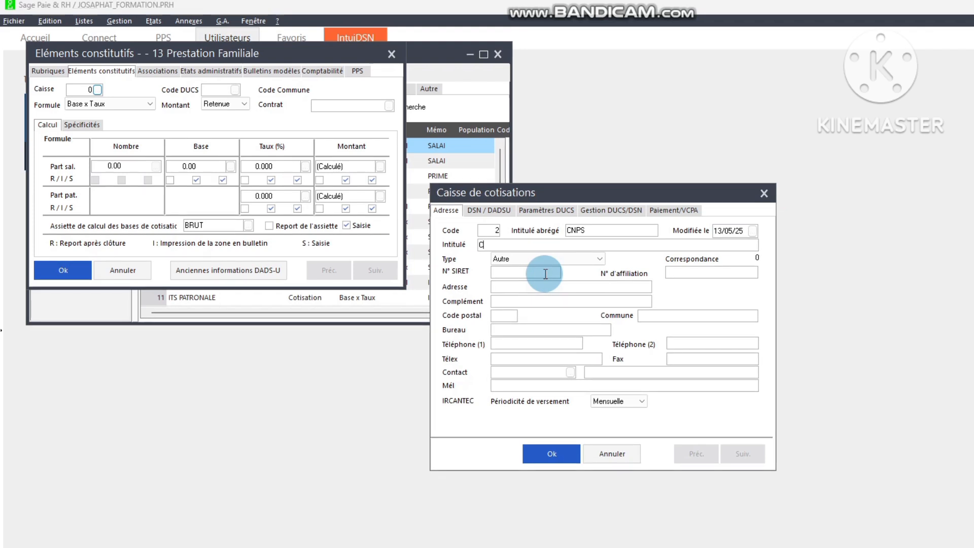
text(ISSE)
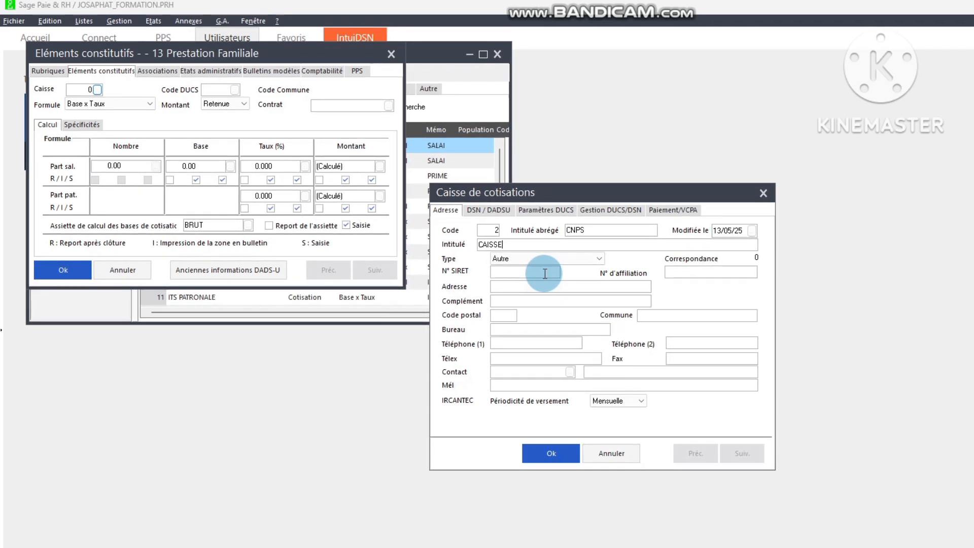
text( NAT)
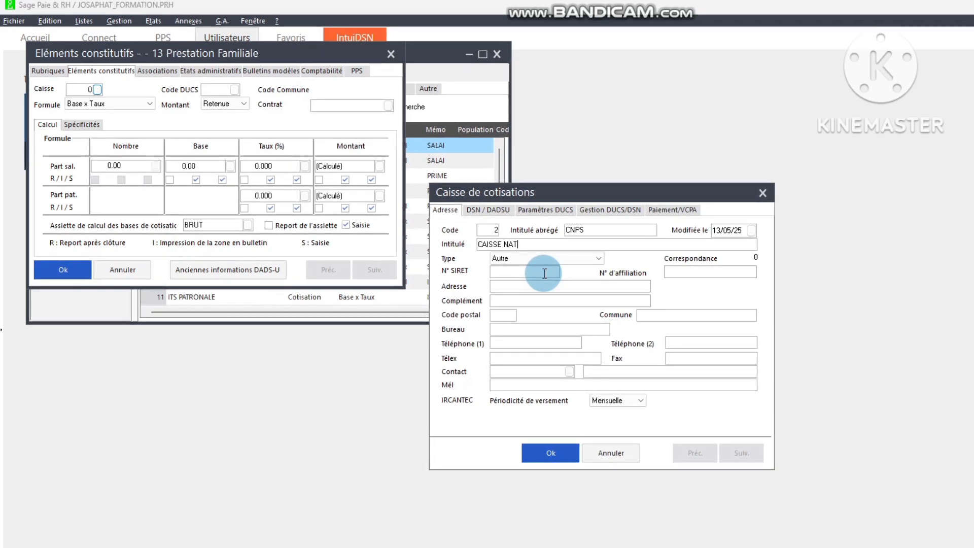
text(IONALE )
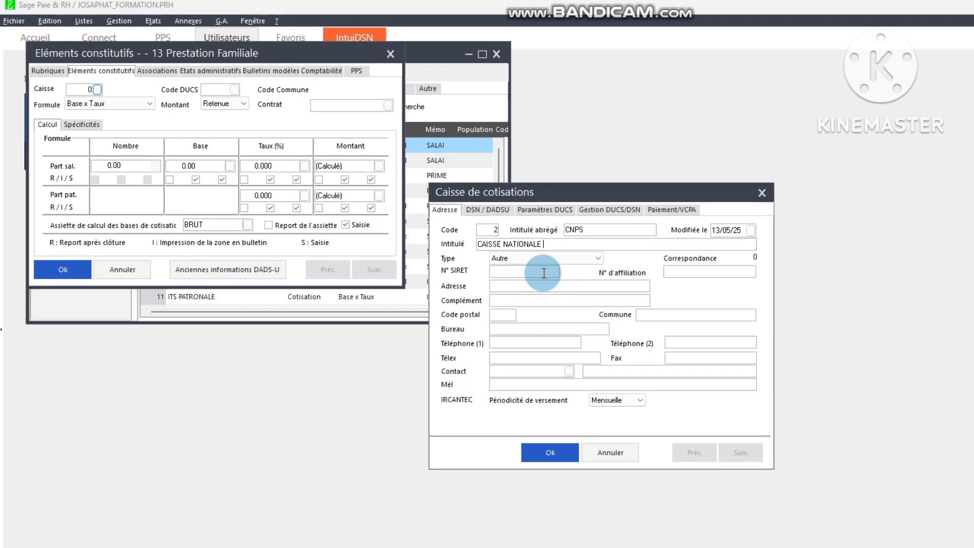
text(DE PREV)
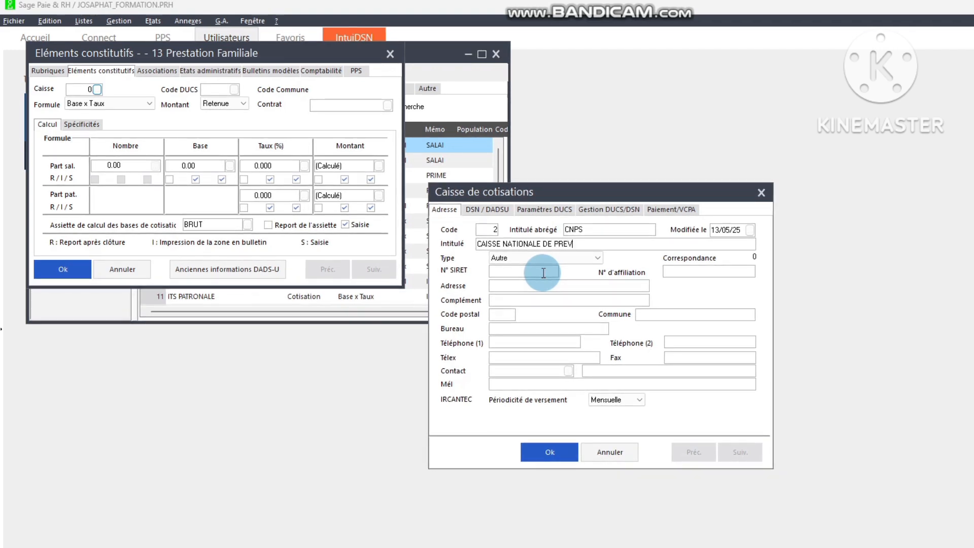
text(OYANCE )
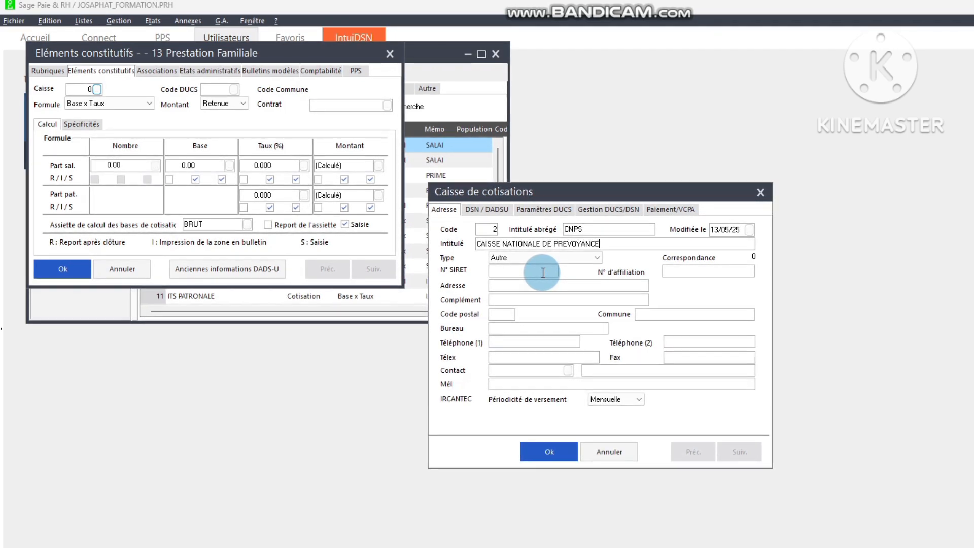
text(SOCIA)
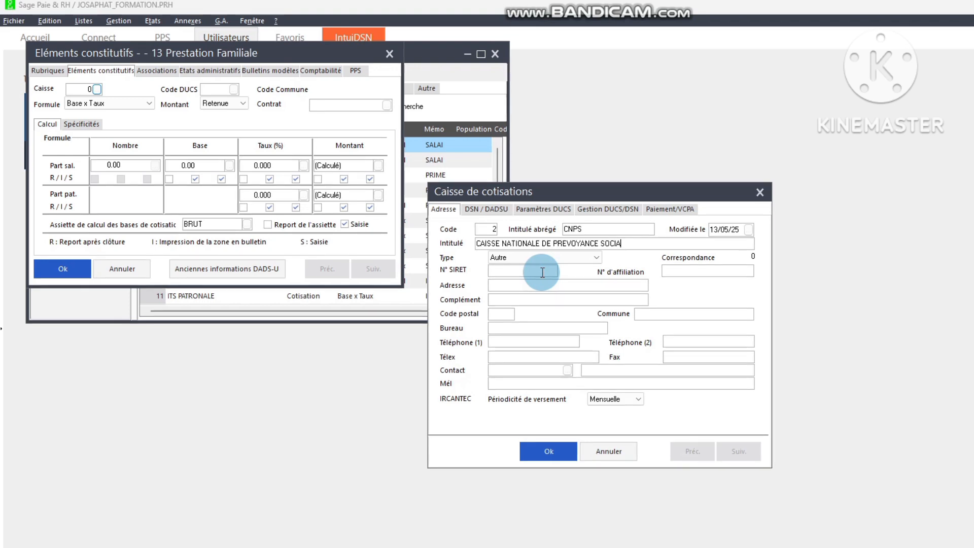
text(LE)
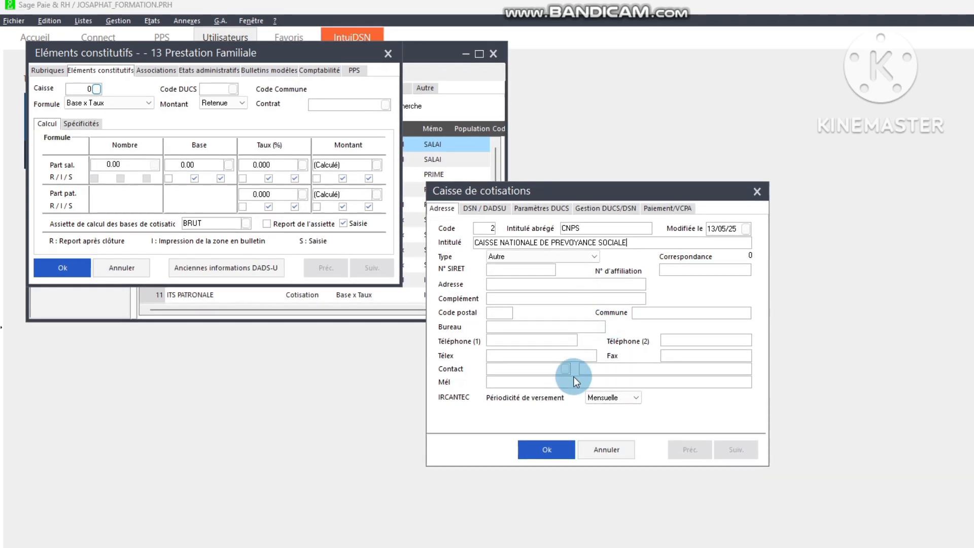
click(555, 447)
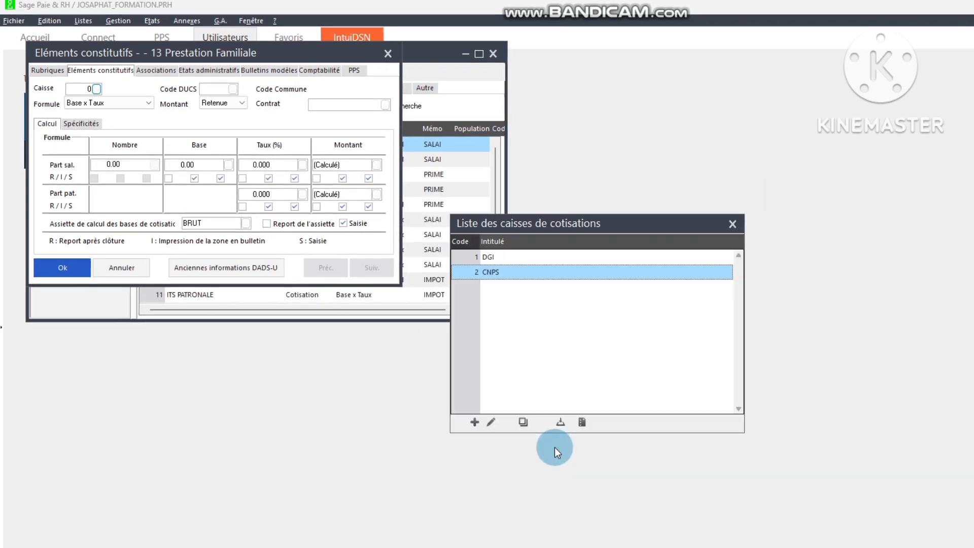
Assign the CNPS fund to the Prestation Familiale rubric and set the employee-share base to 75000
double_click(512, 272)
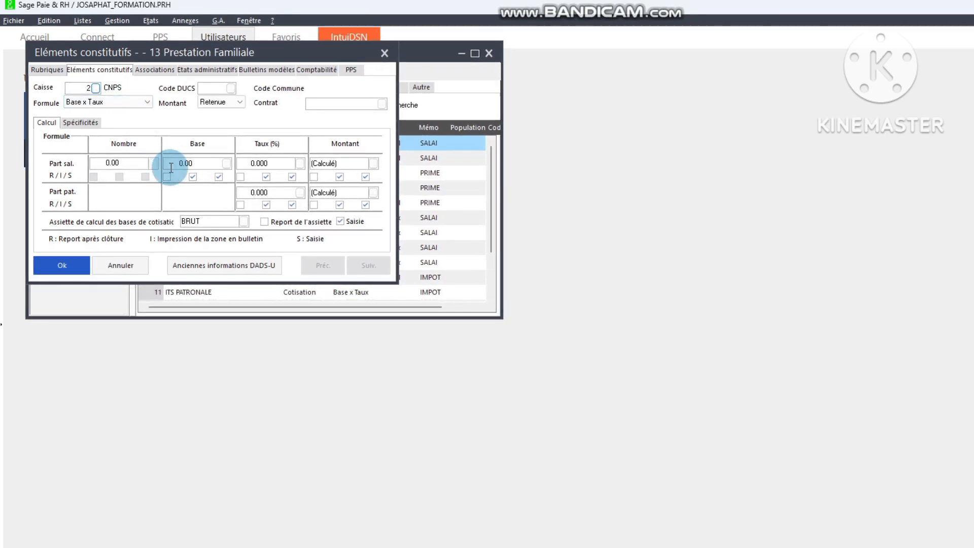
double_click(210, 164)
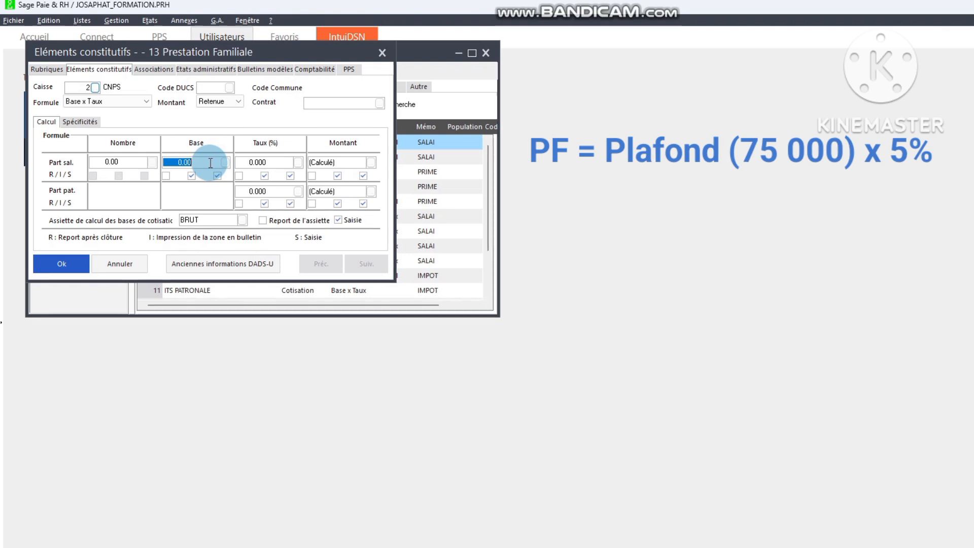
text(75)
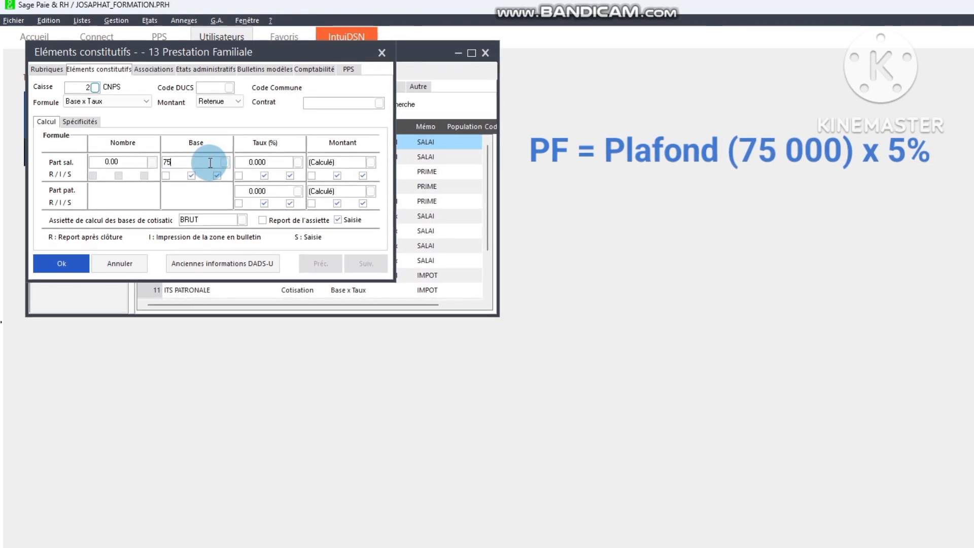
text(000)
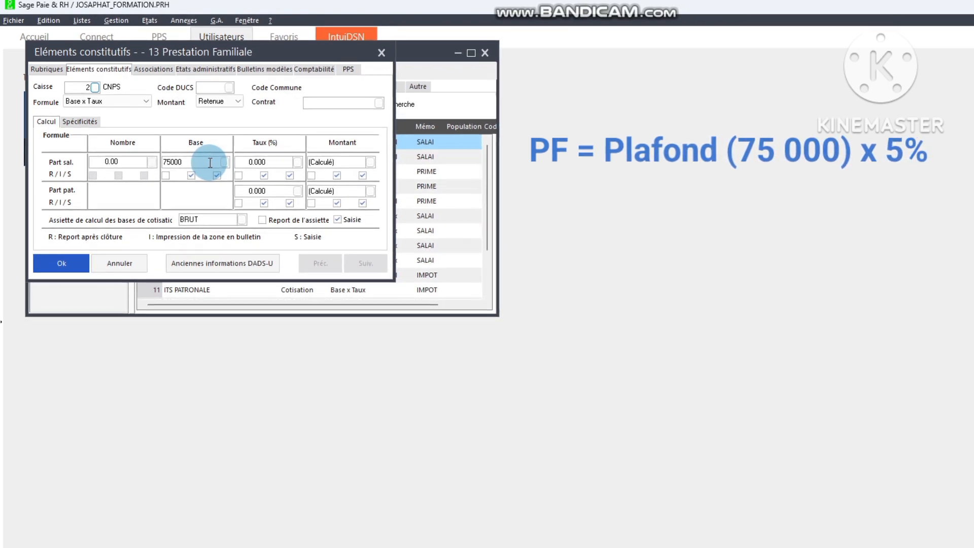
click(271, 162)
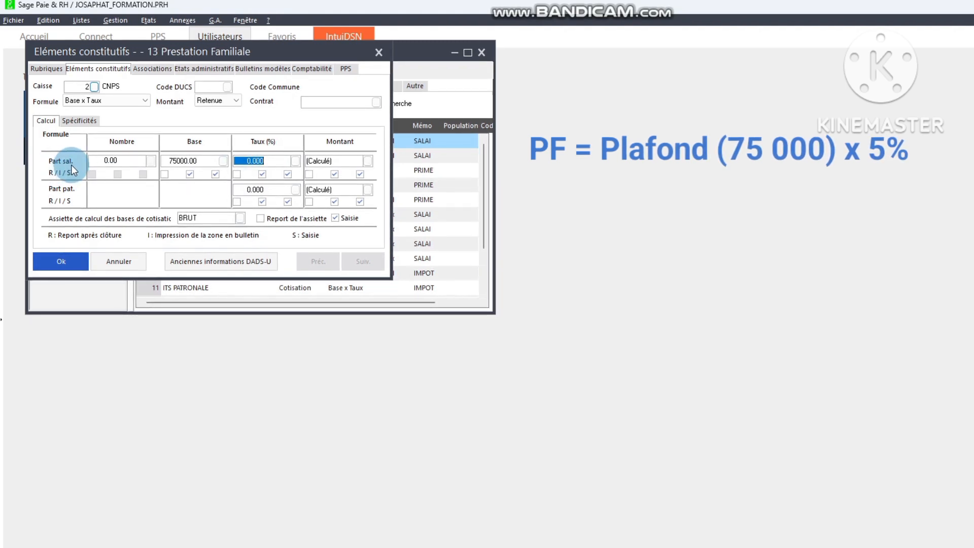
Set the employer-share rate of the Prestation Familiale rubric to 5% and save the rubric
click(272, 189)
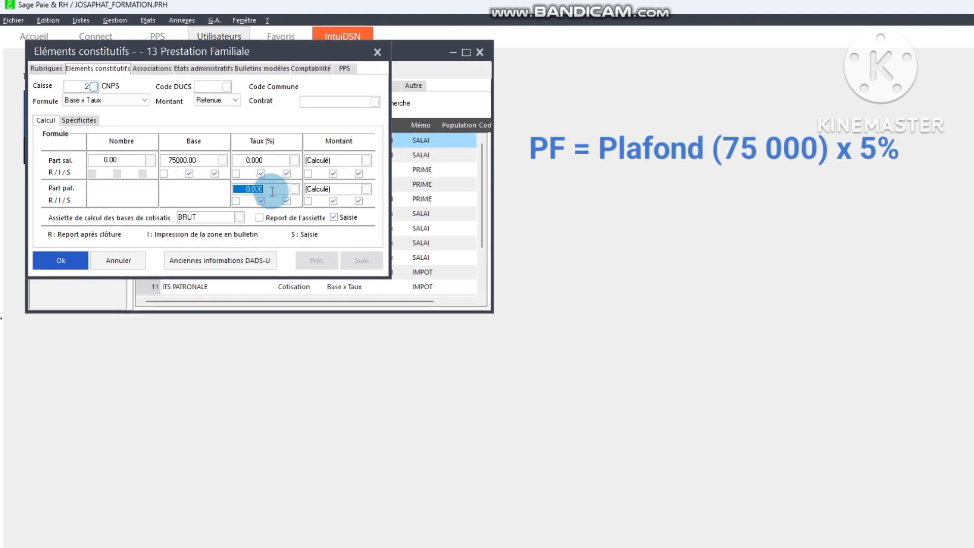
text(5)
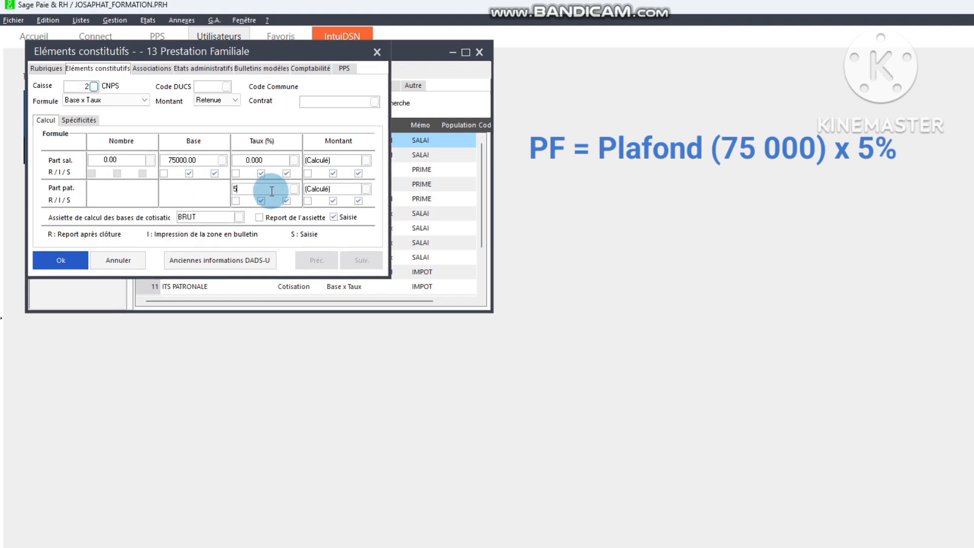
click(264, 160)
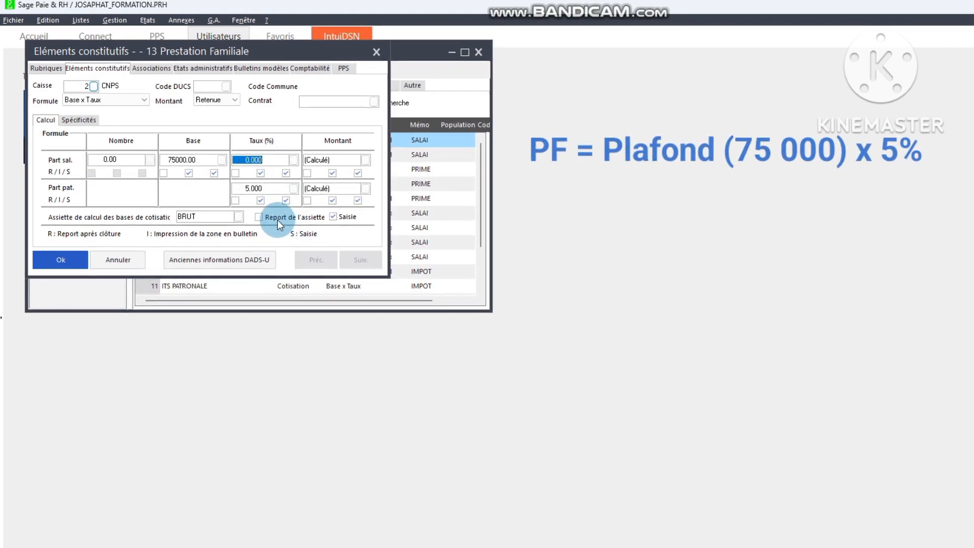
click(62, 259)
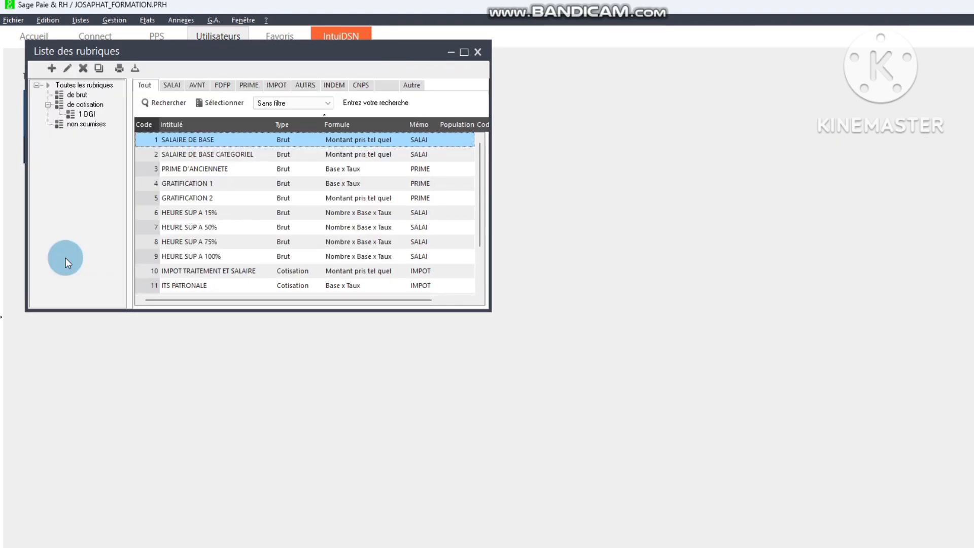
Duplicate the Prestation Familiale rubric with code 14 and label the copy "Assurance Maternité"
scroll(266, 254, down, 1)
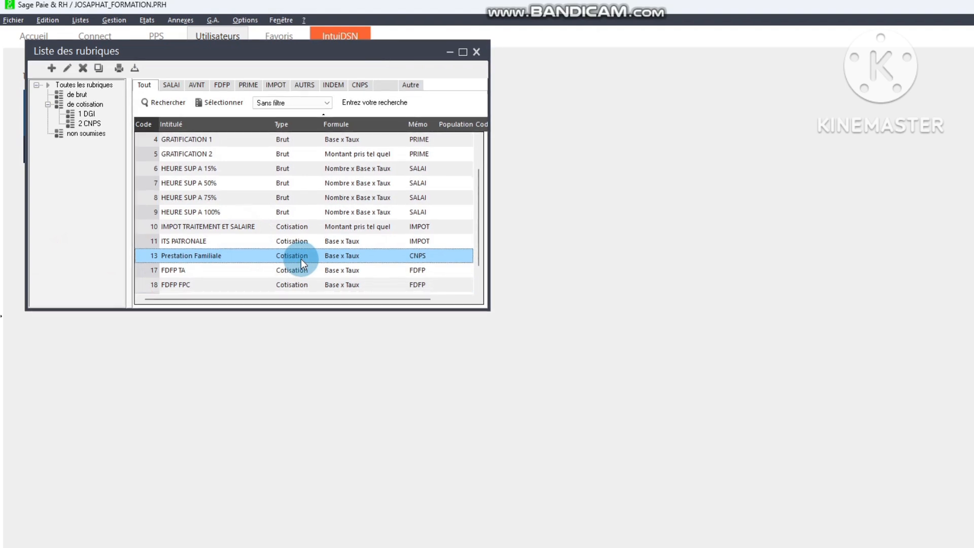
right_click(249, 257)
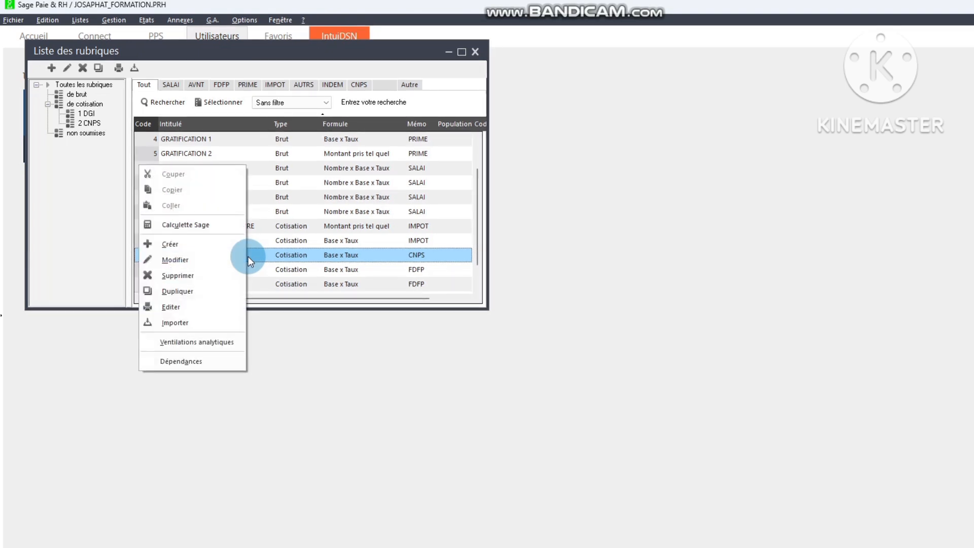
click(187, 291)
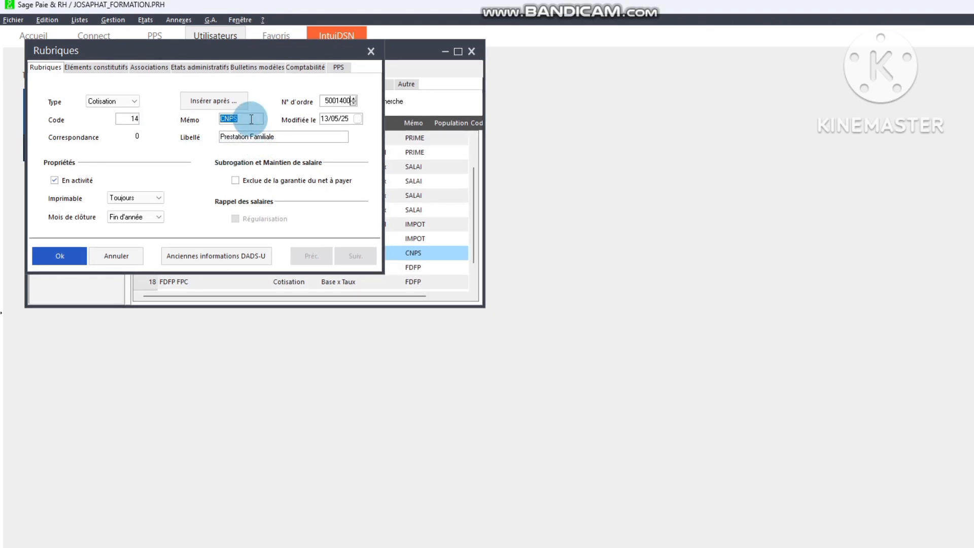
click(283, 135)
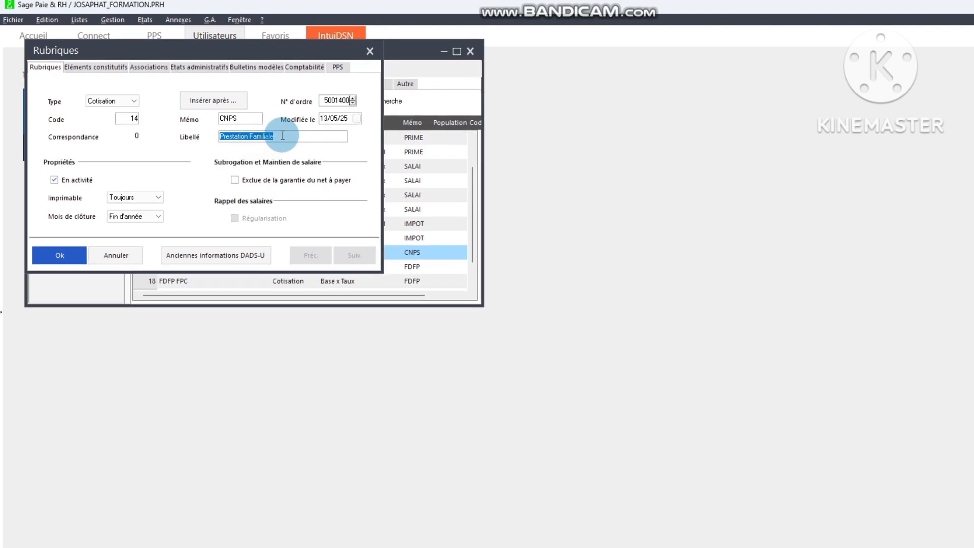
text(A)
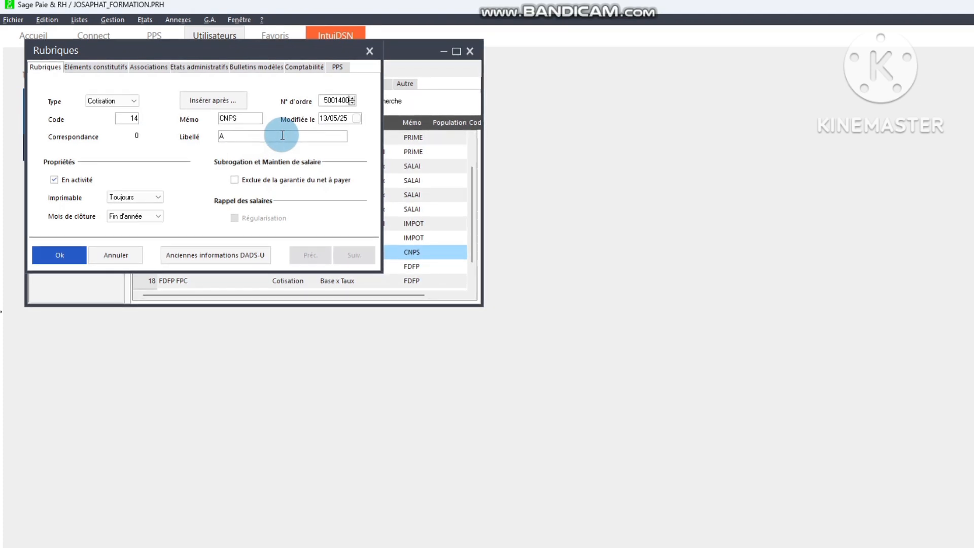
text(ssuran)
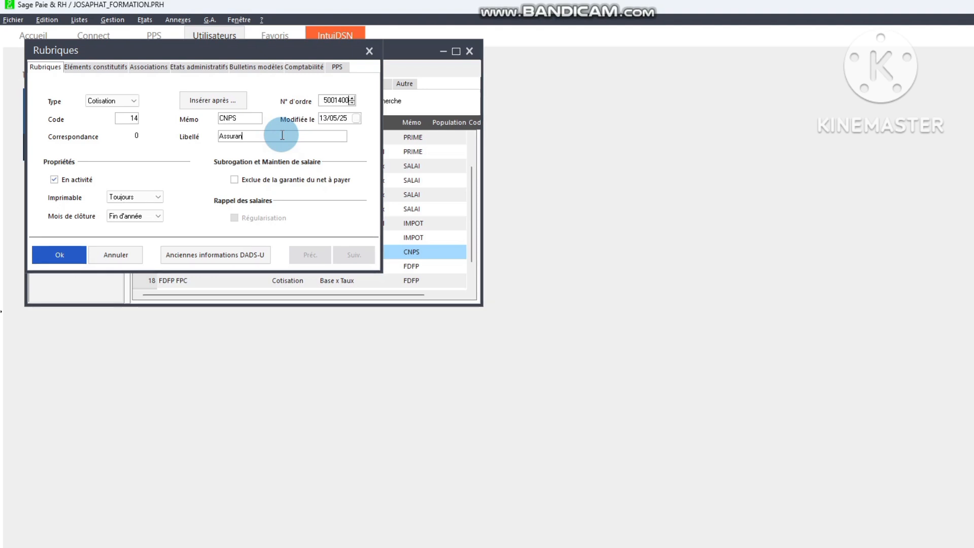
text(ce M)
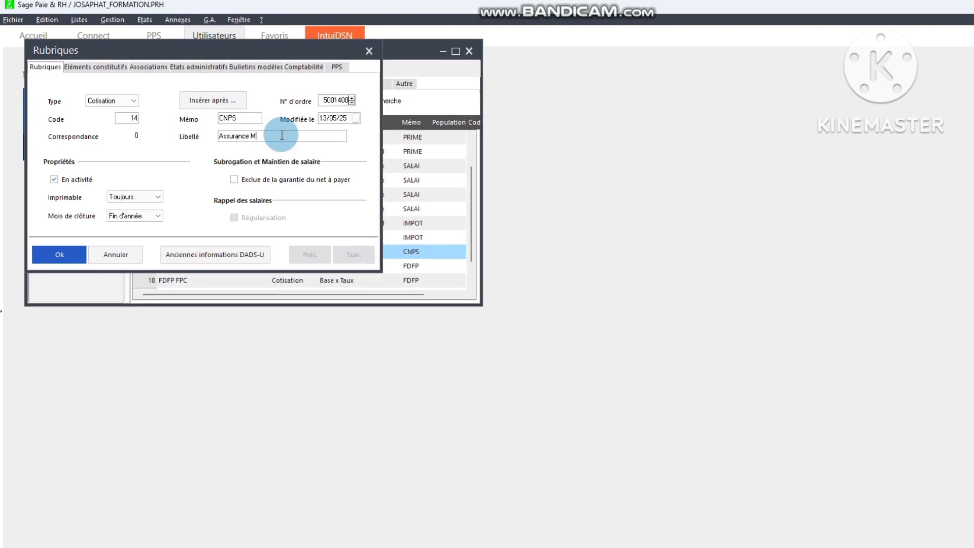
text(atern)
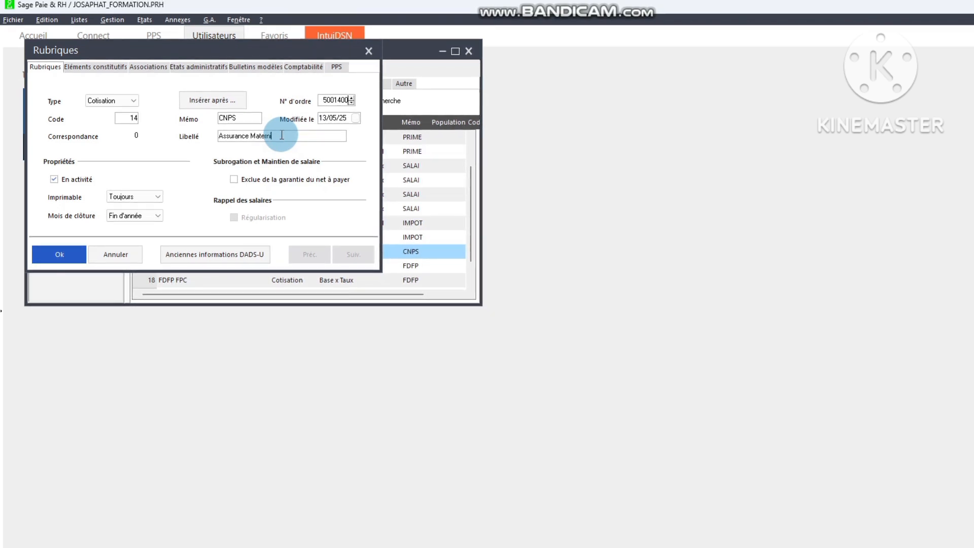
text(ité)
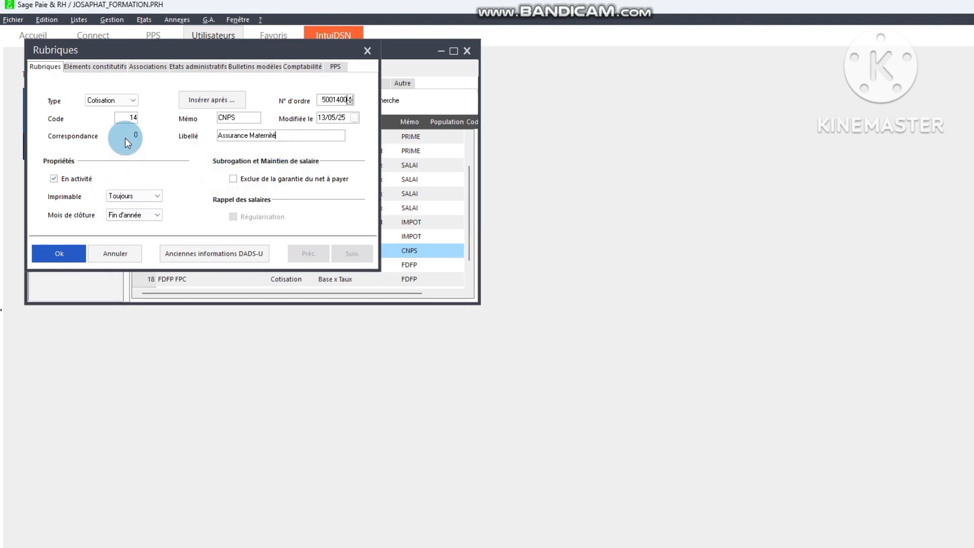
In the Assurance Maternité rubric's constituent elements, set the employer-share rate to 0.75% and save the rubric
click(98, 68)
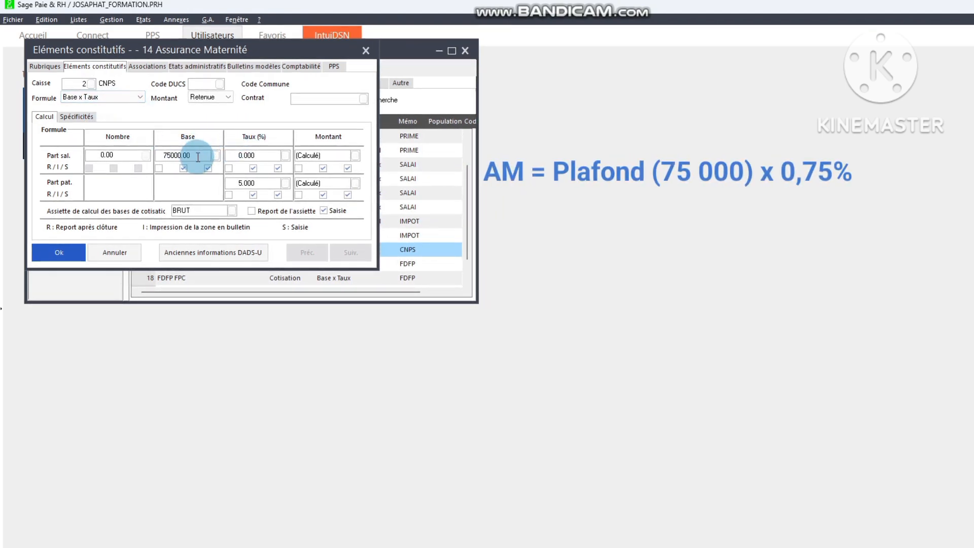
drag(243, 182, 271, 186)
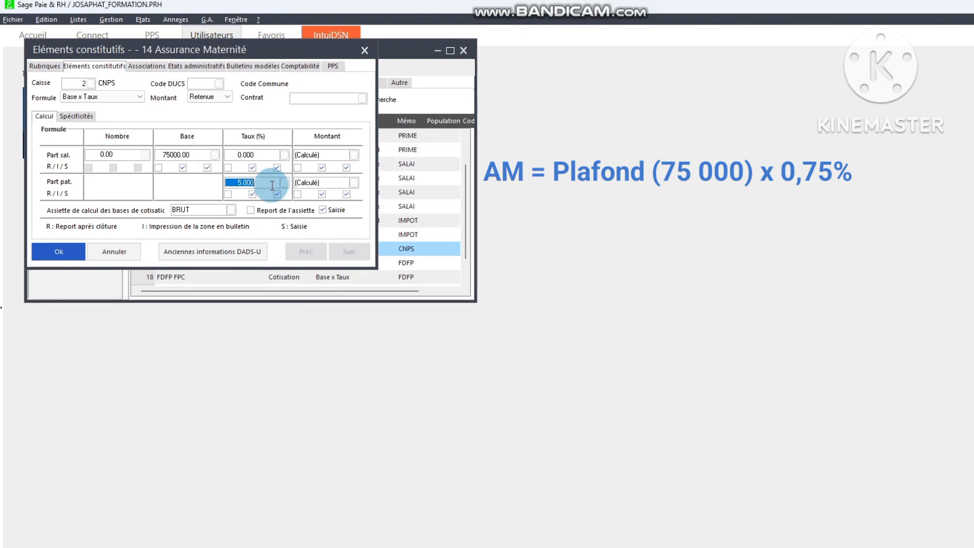
text(0)
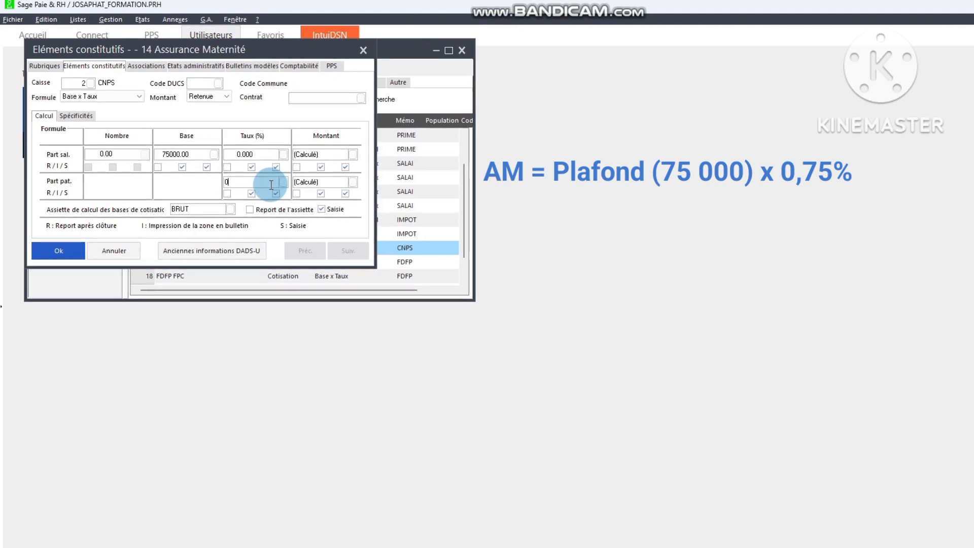
text(.75)
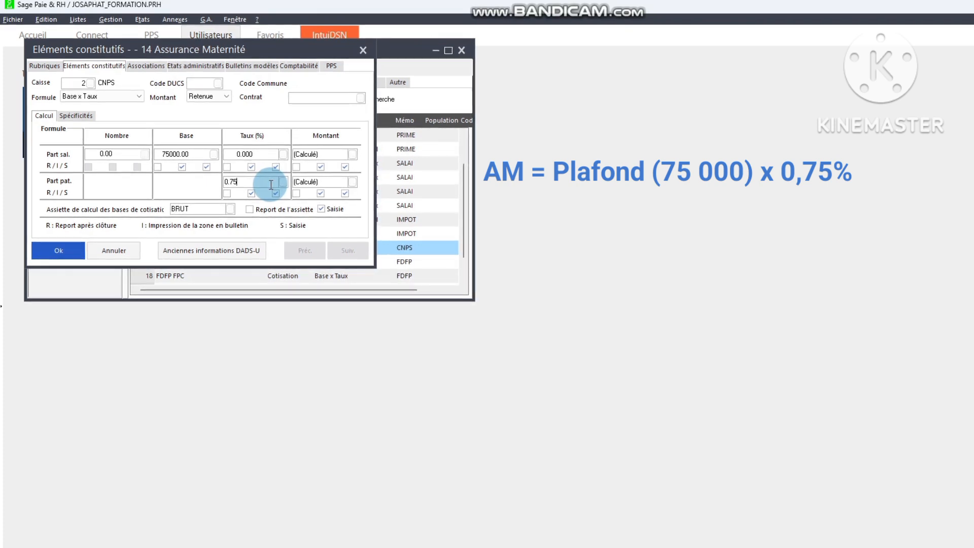
click(266, 154)
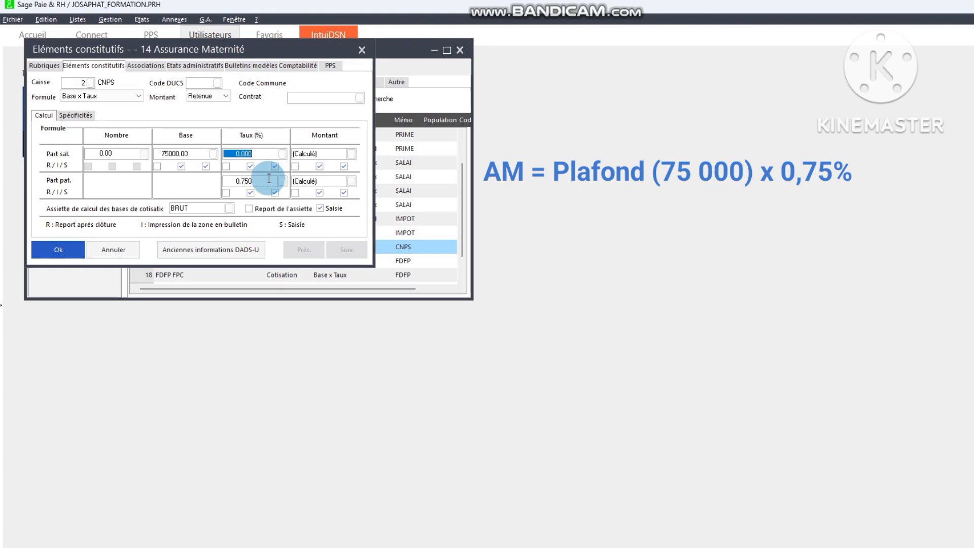
click(68, 251)
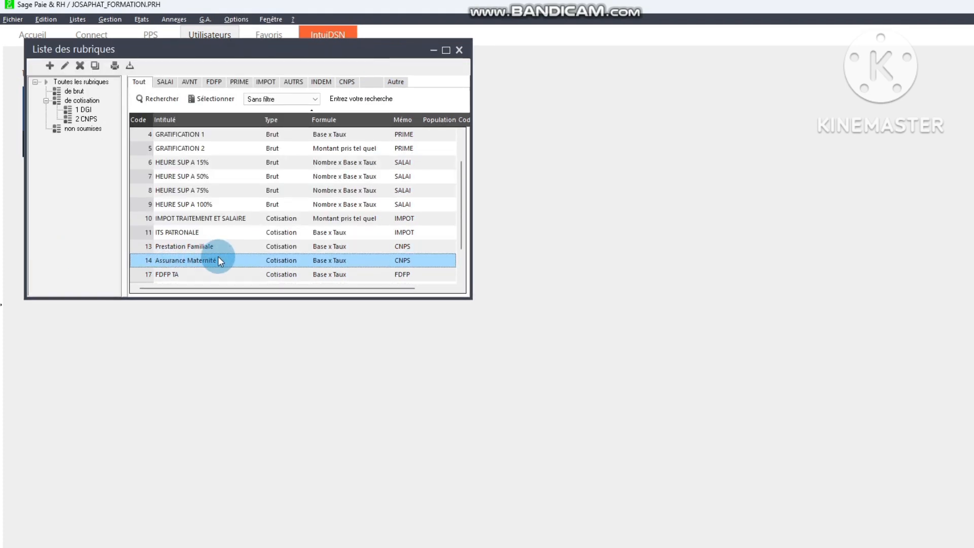
Duplicate the Assurance Maternité rubric with code 15 and label the copy "Accident de Travail"
right_click(222, 259)
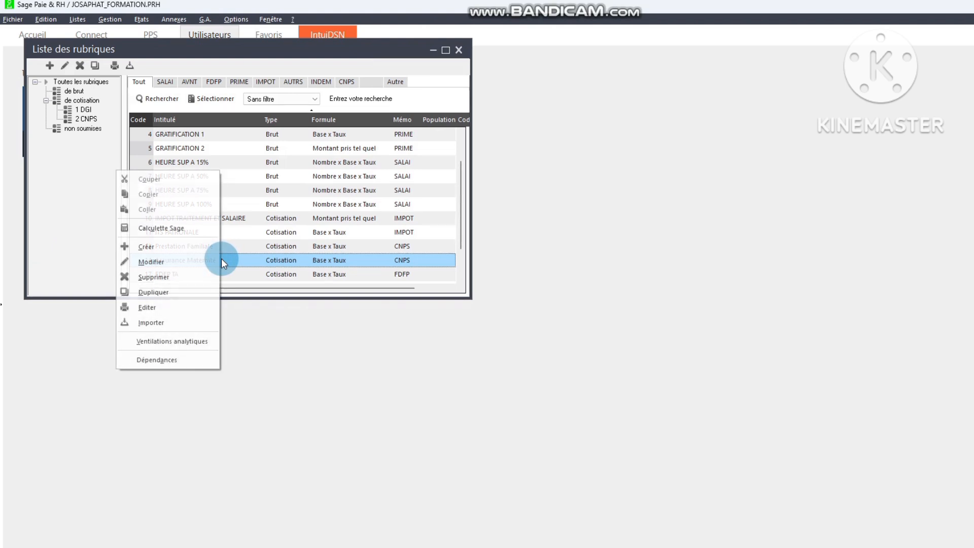
click(157, 292)
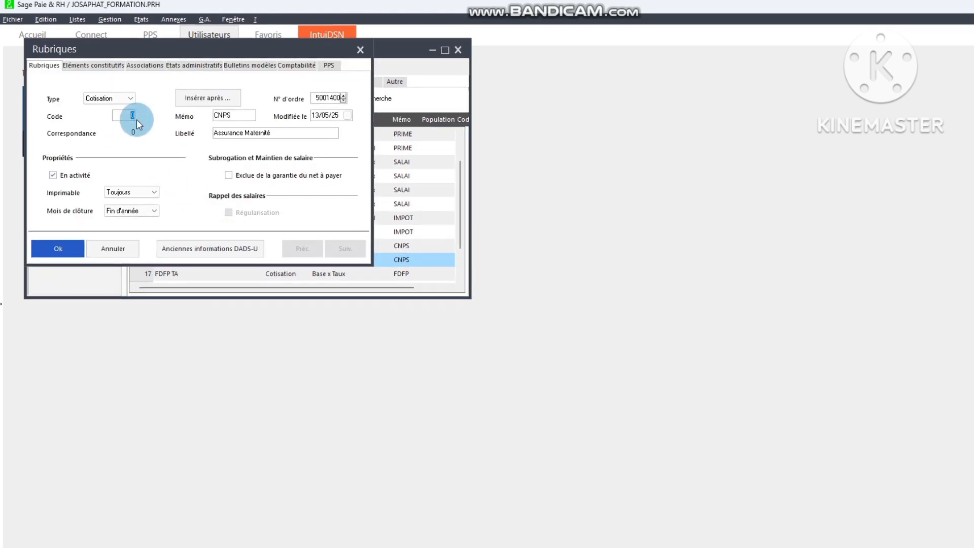
text(15)
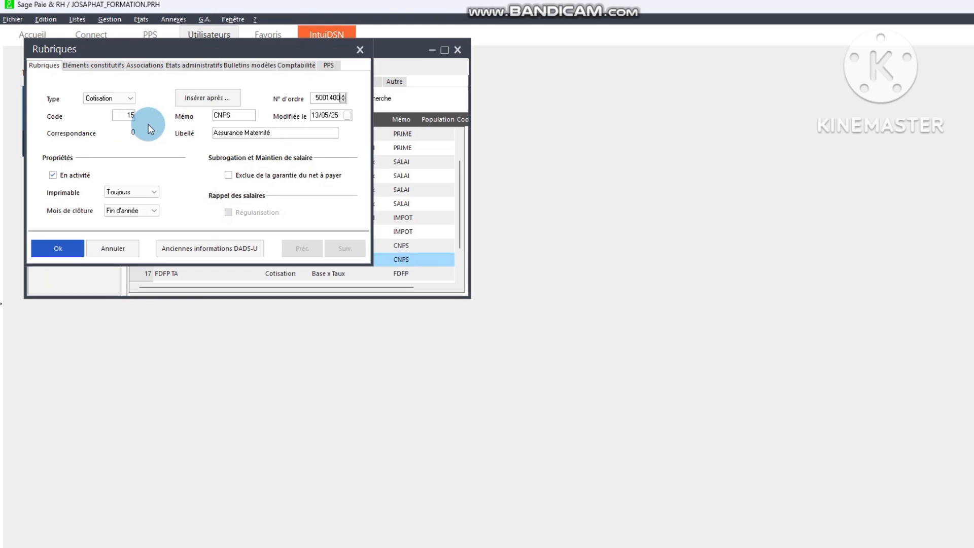
double_click(275, 132)
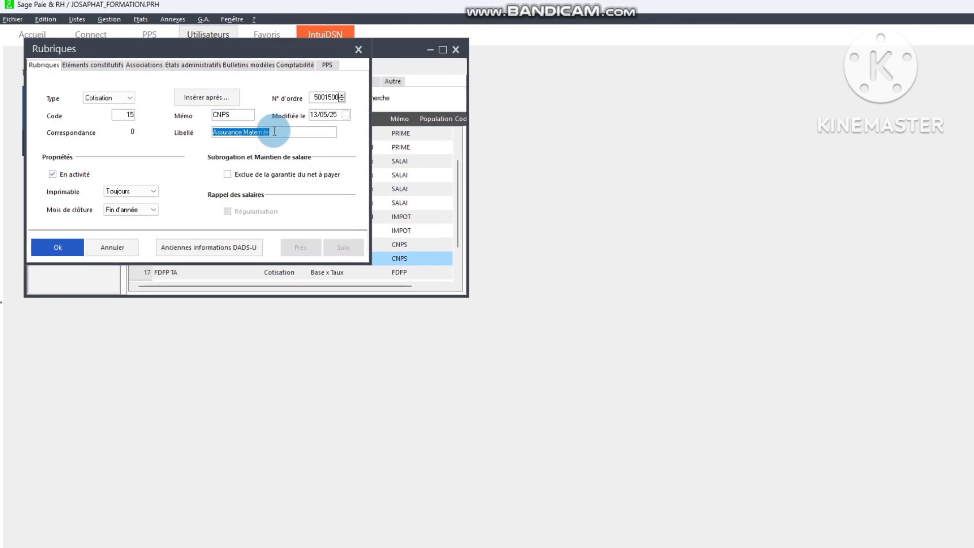
text(A)
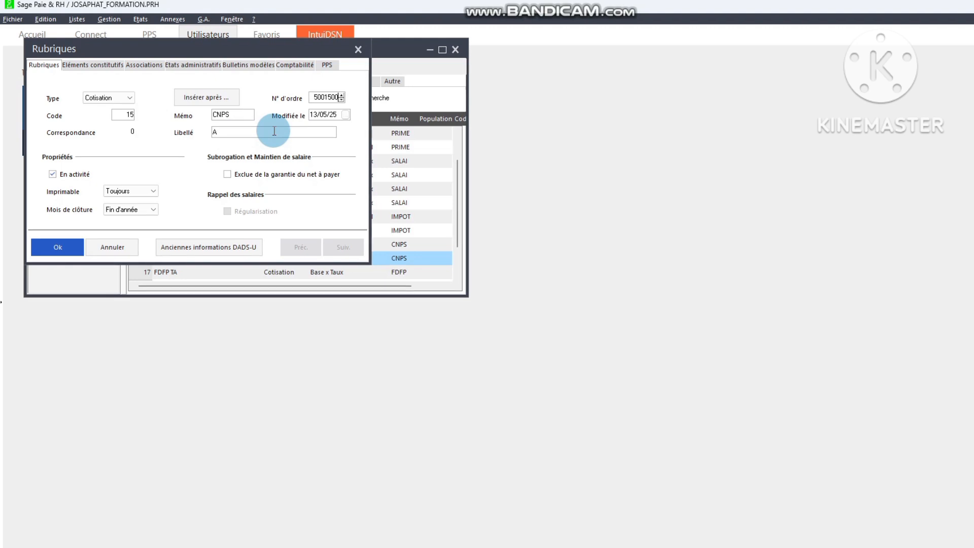
text(ccid)
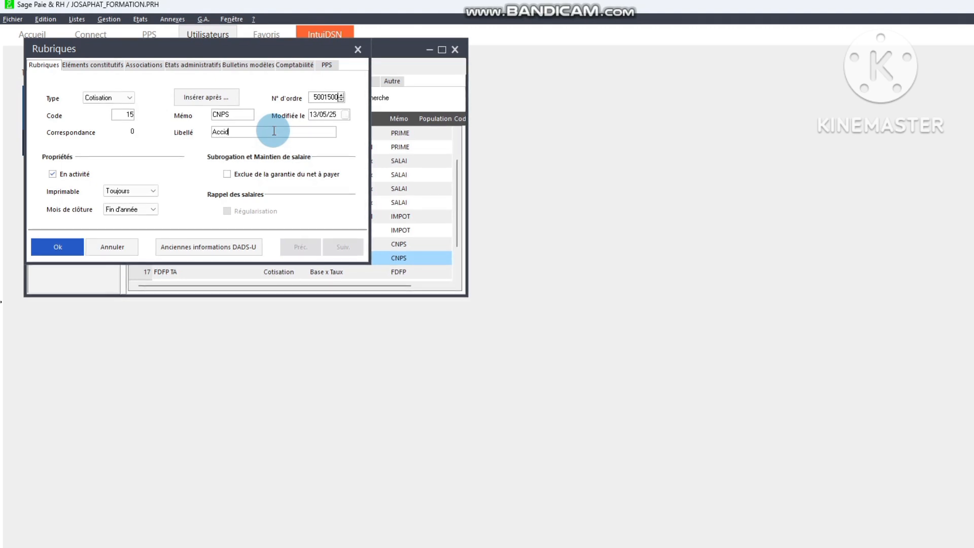
text(ent de )
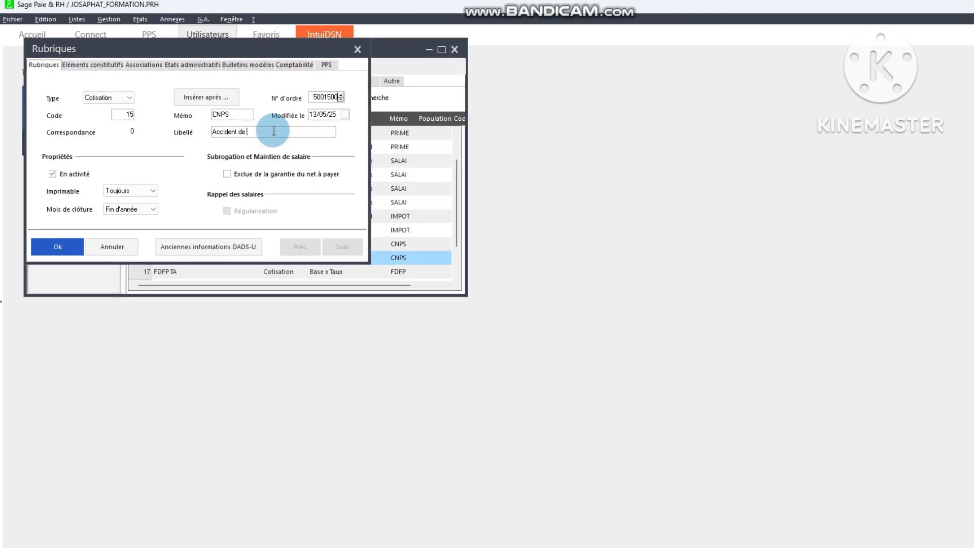
text(Travail)
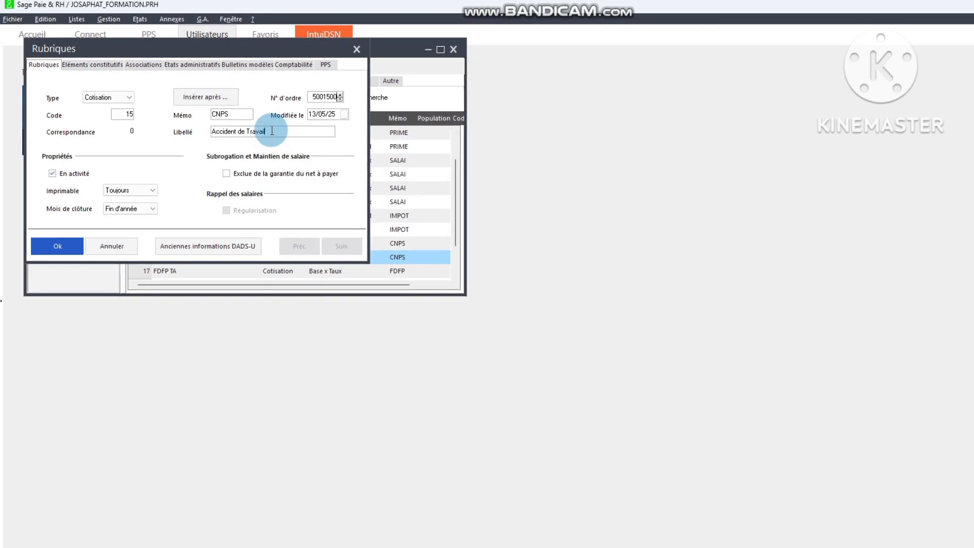
In the Accident de Travail rubric's constituent elements, set the employer-share rate to 2% and save the rubric
click(85, 69)
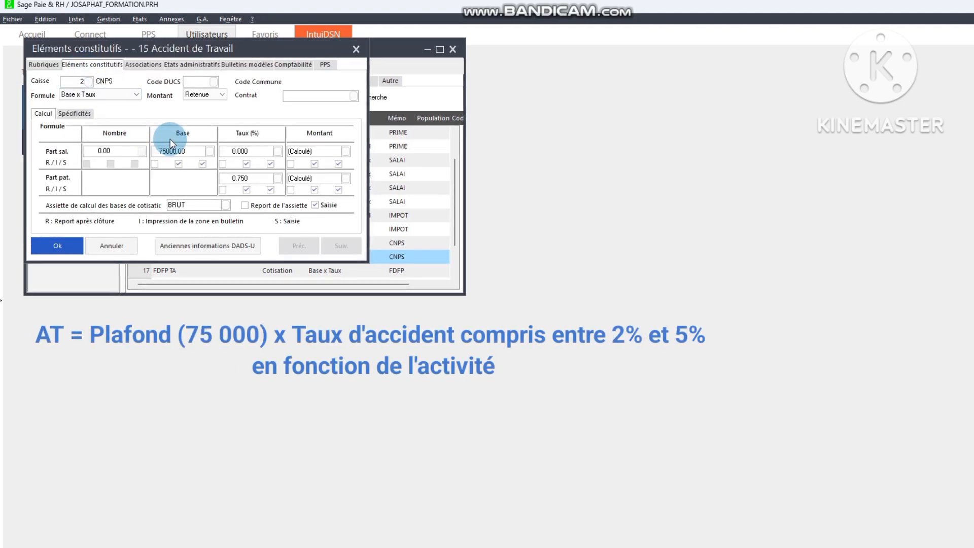
click(243, 152)
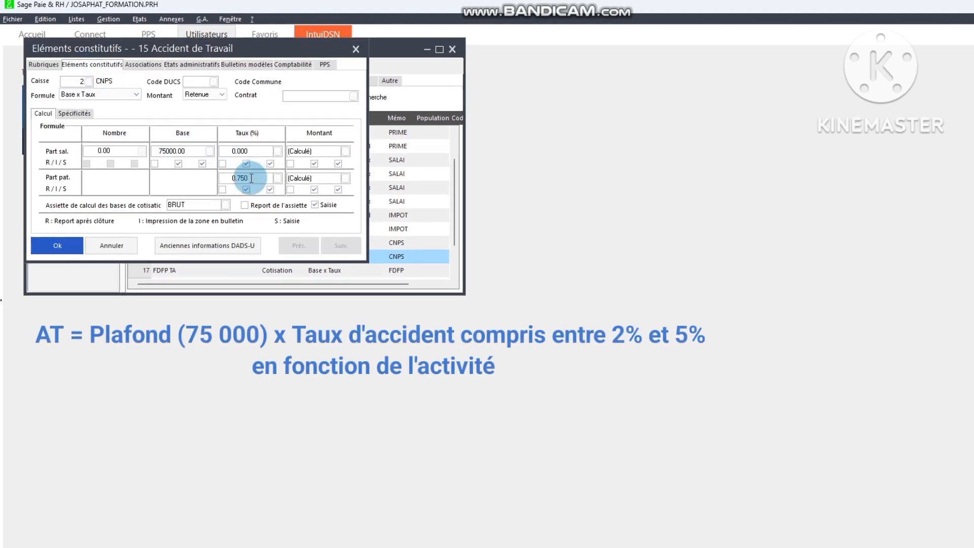
double_click(251, 179)
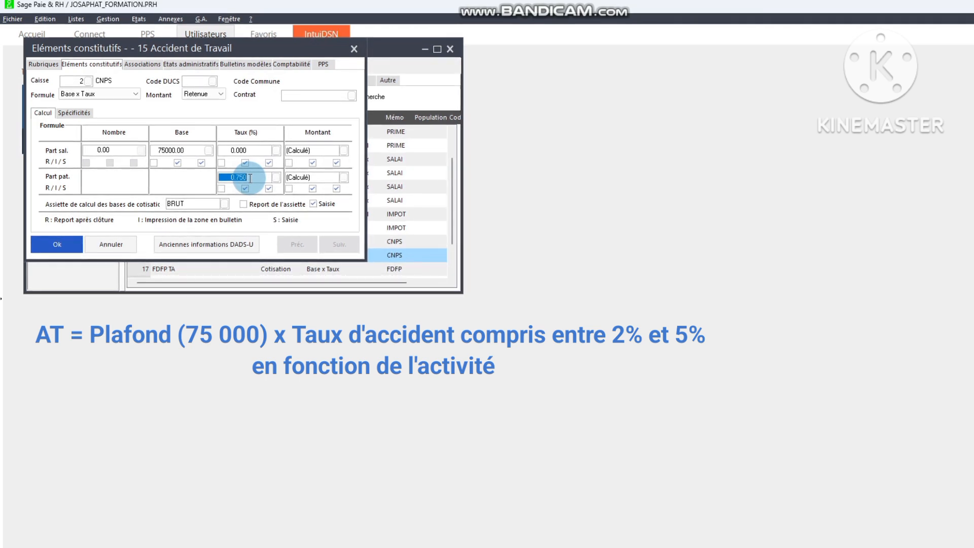
text(2)
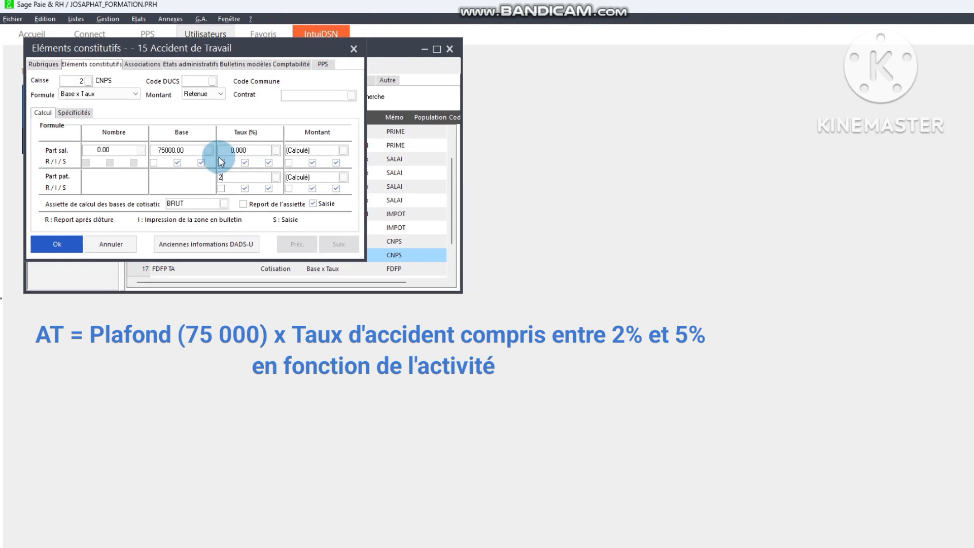
click(237, 151)
click(69, 242)
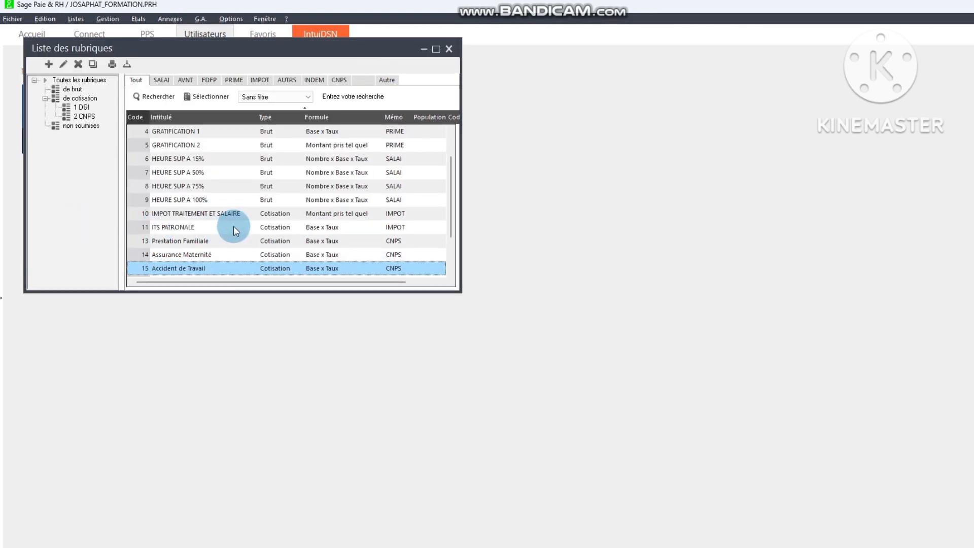
Duplicate the Accident de Travail rubric with code 16 and label the copy "Pension de Retraite"
scroll(233, 226, down, 1)
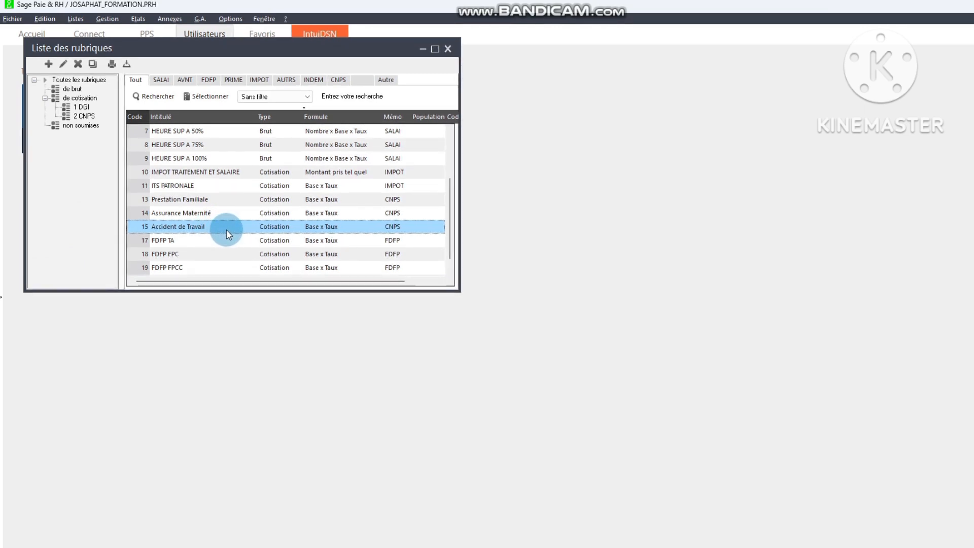
right_click(227, 230)
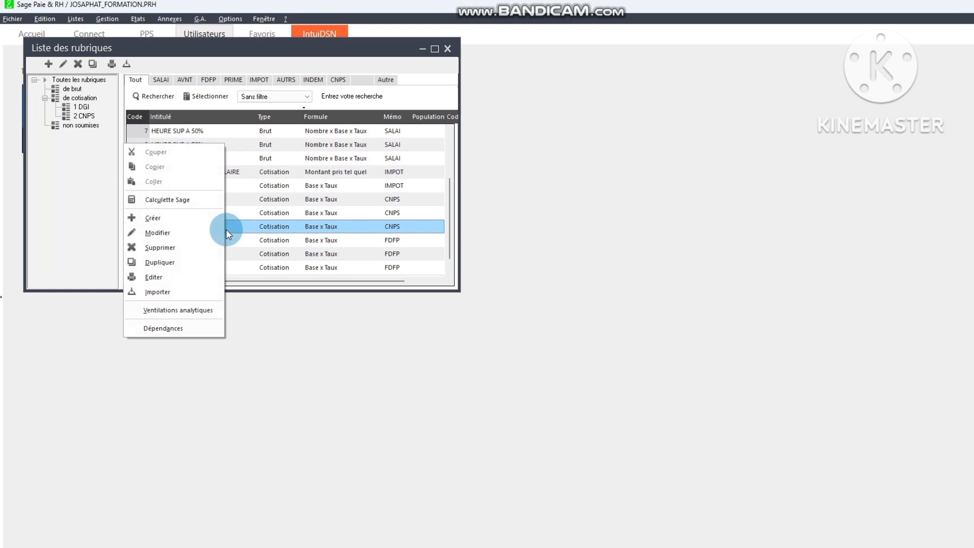
click(179, 263)
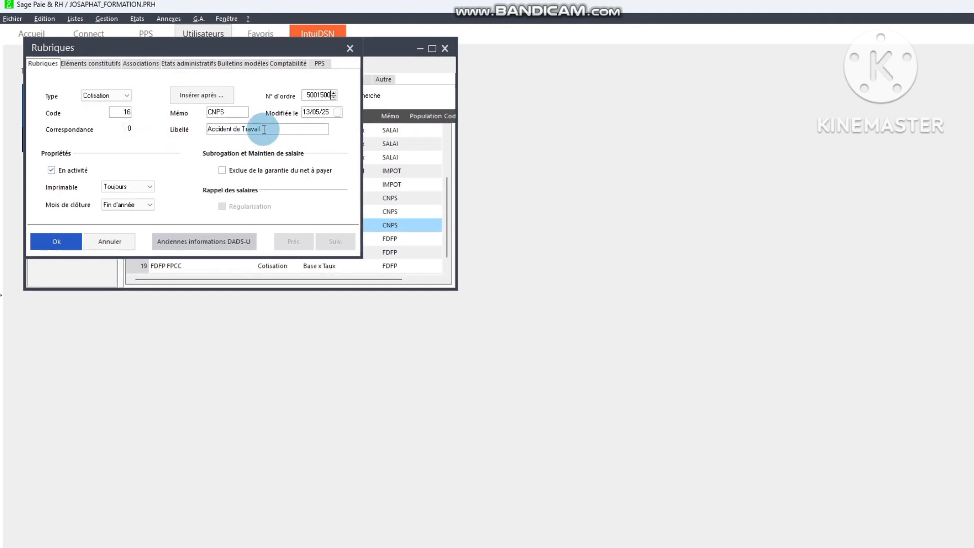
click(264, 129)
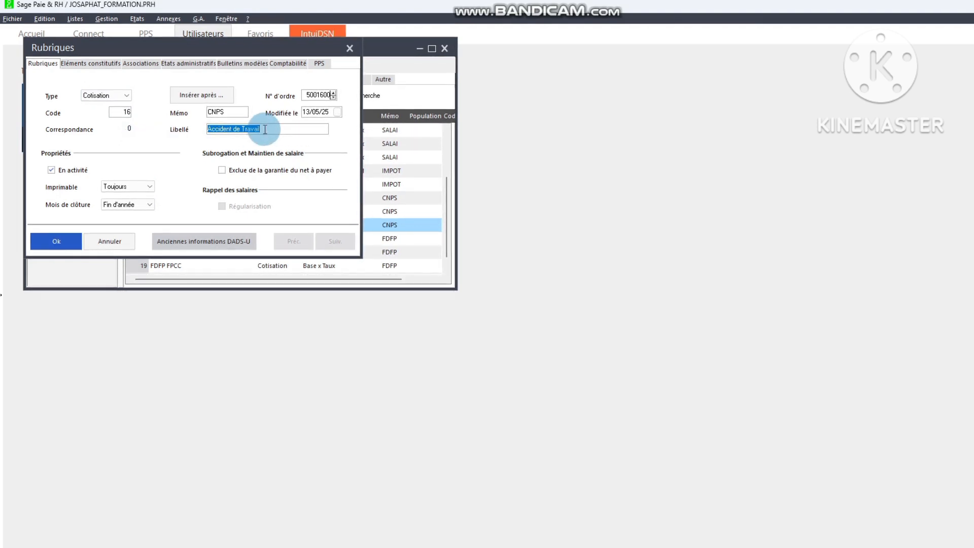
text(p)
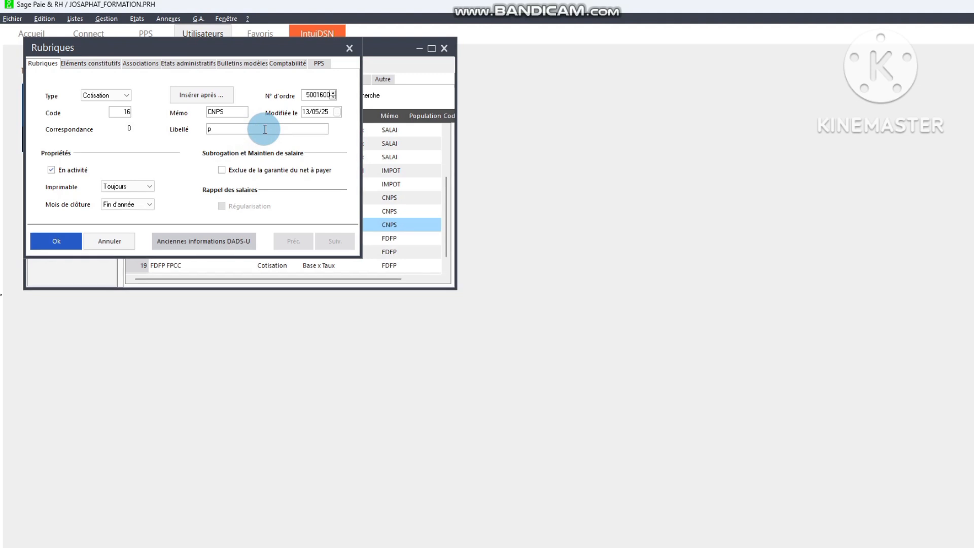
key(BackSpace)
text(Pe)
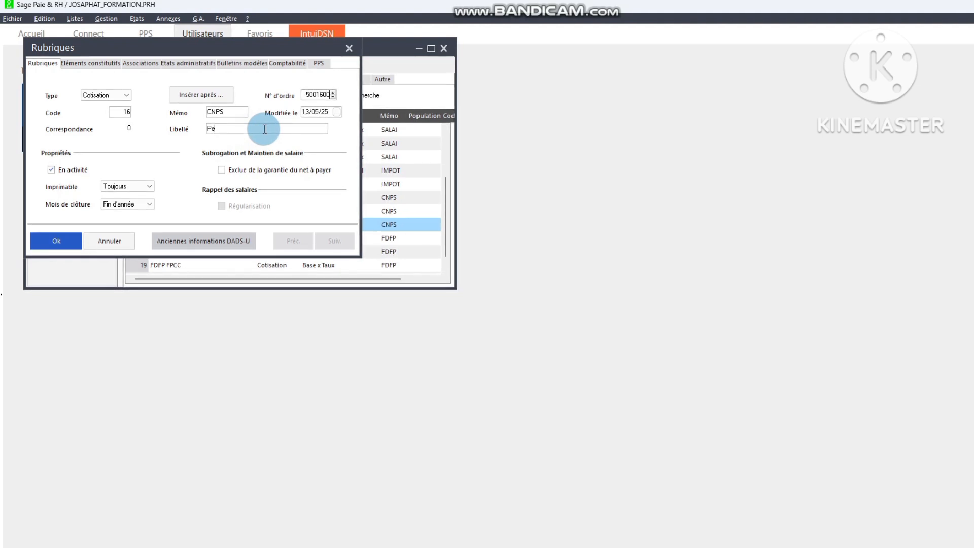
text(nsion de)
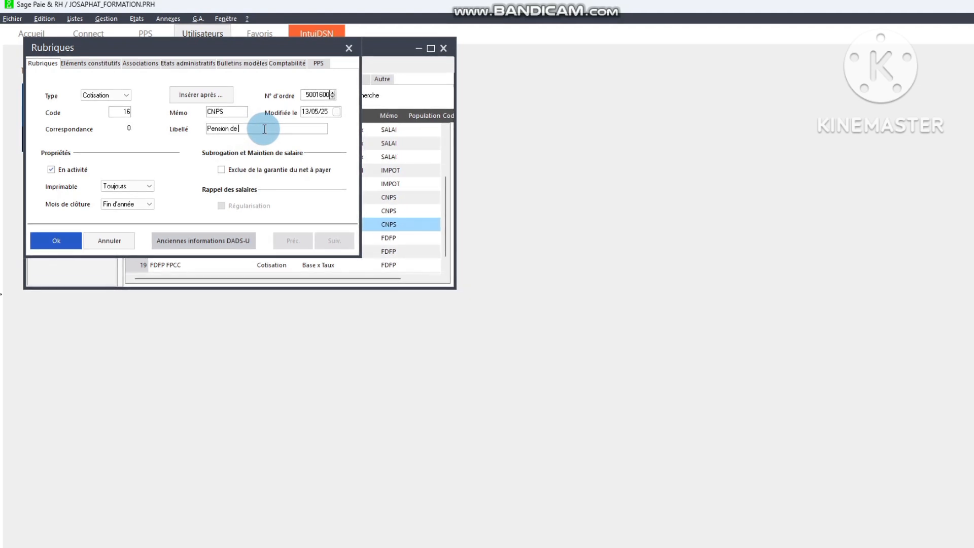
text( Ret)
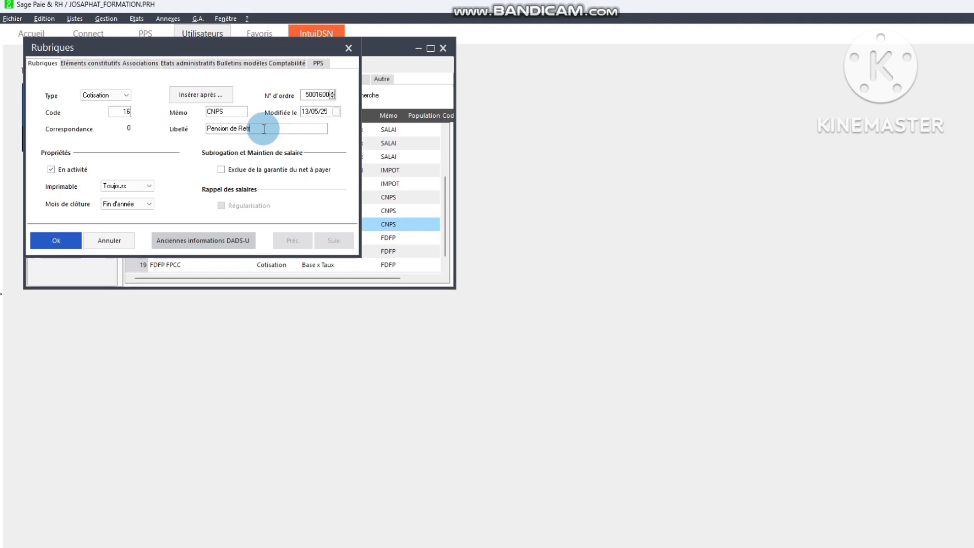
text(raite)
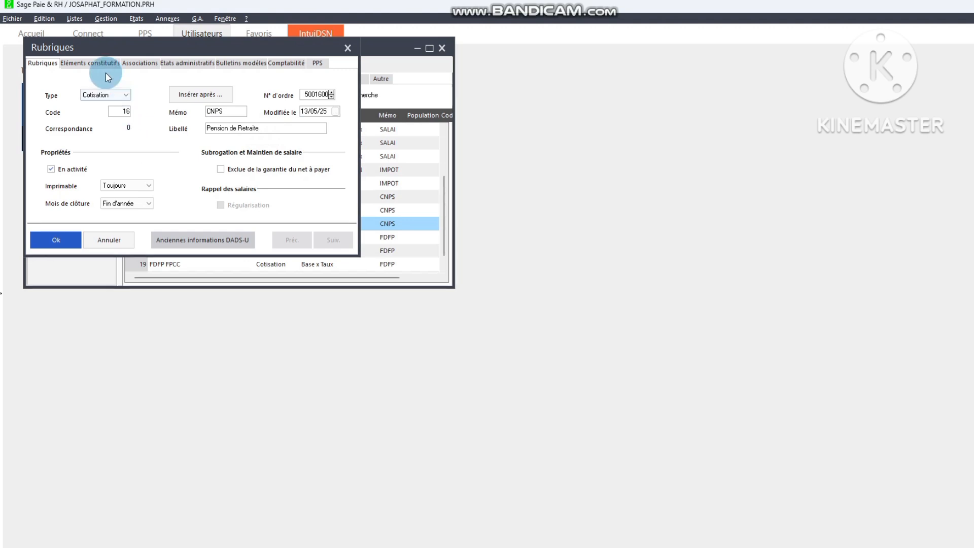
From the employee-share base in the Pension de Retraite rubric's constituent elements, create a new constant of type Test in the CNPS category
click(84, 62)
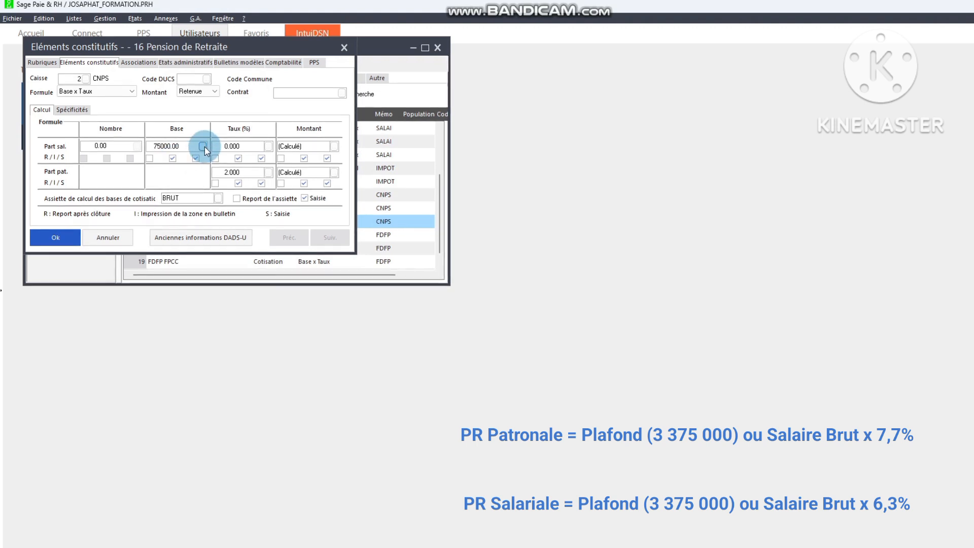
click(203, 147)
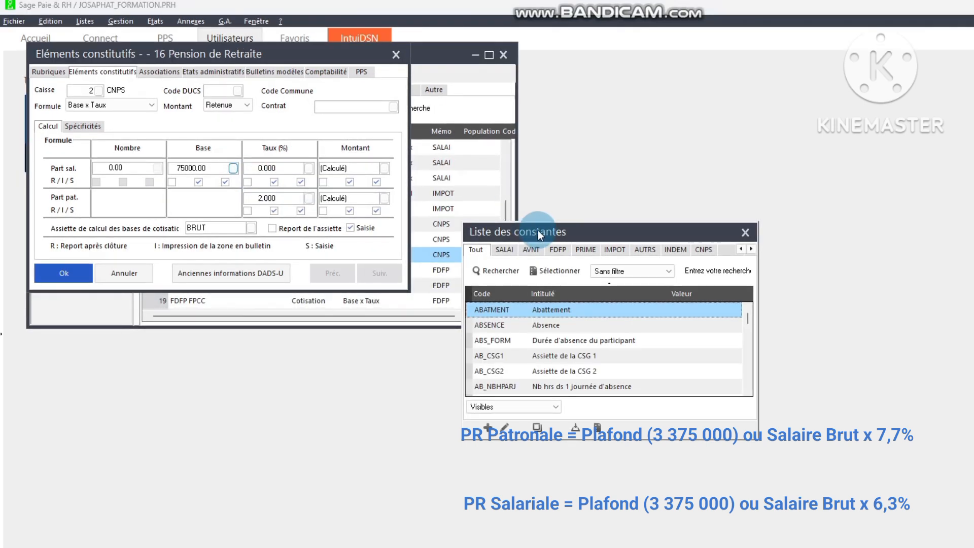
drag(539, 232, 365, 214)
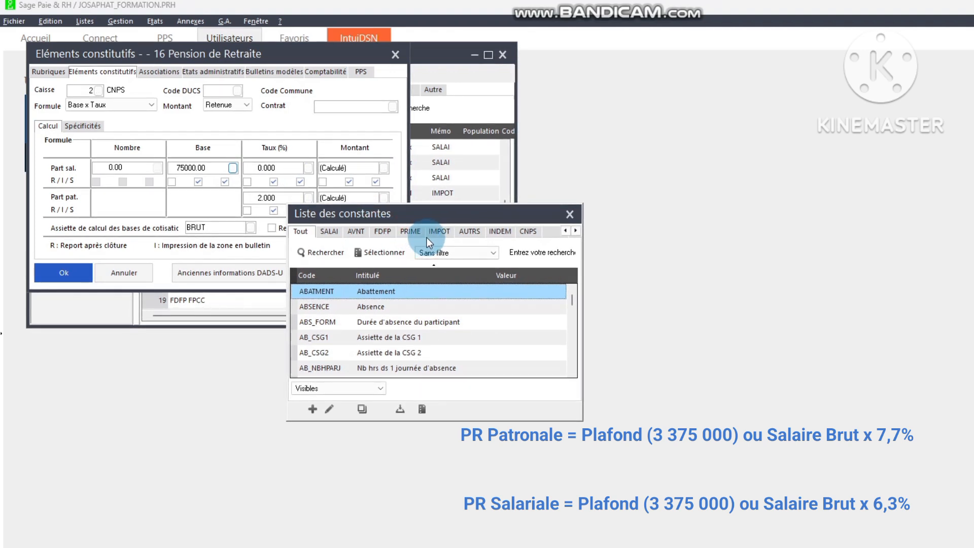
click(523, 232)
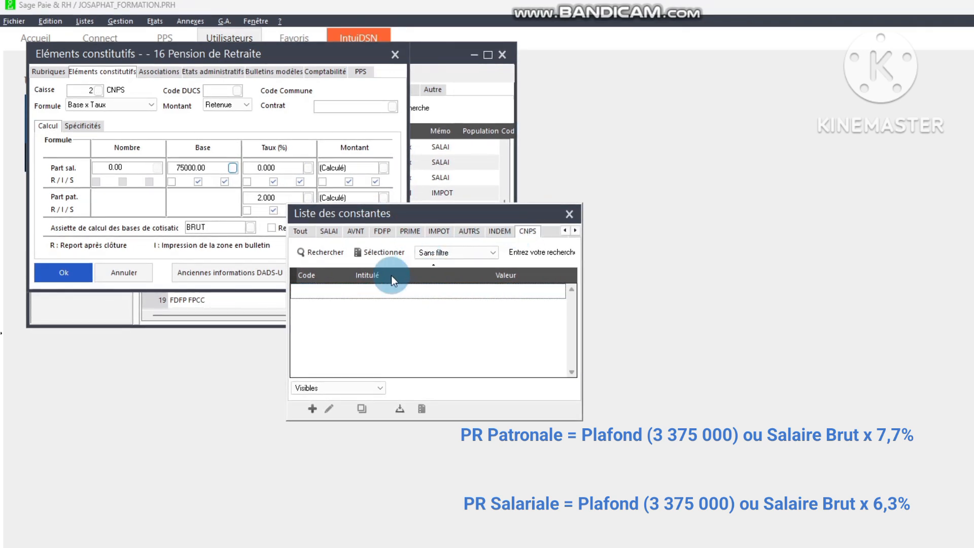
click(313, 407)
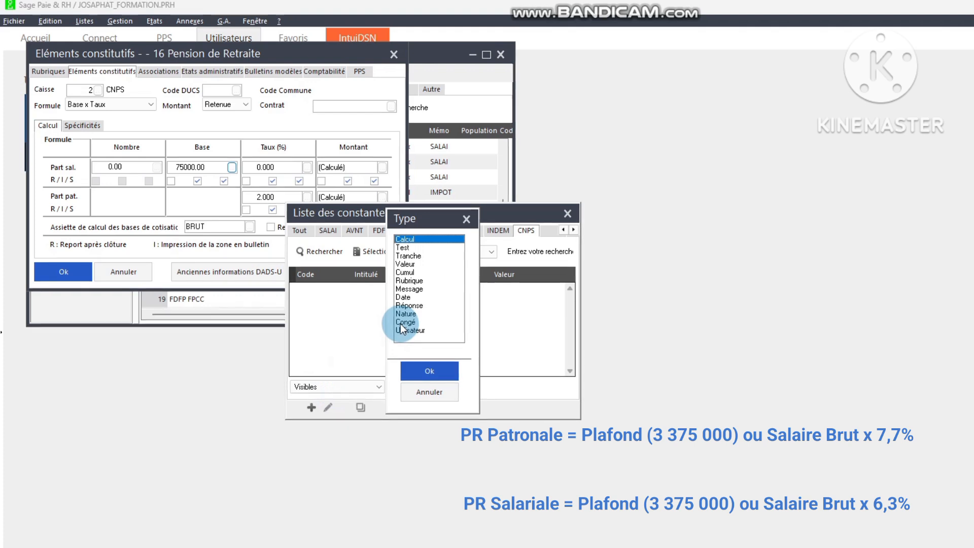
click(401, 248)
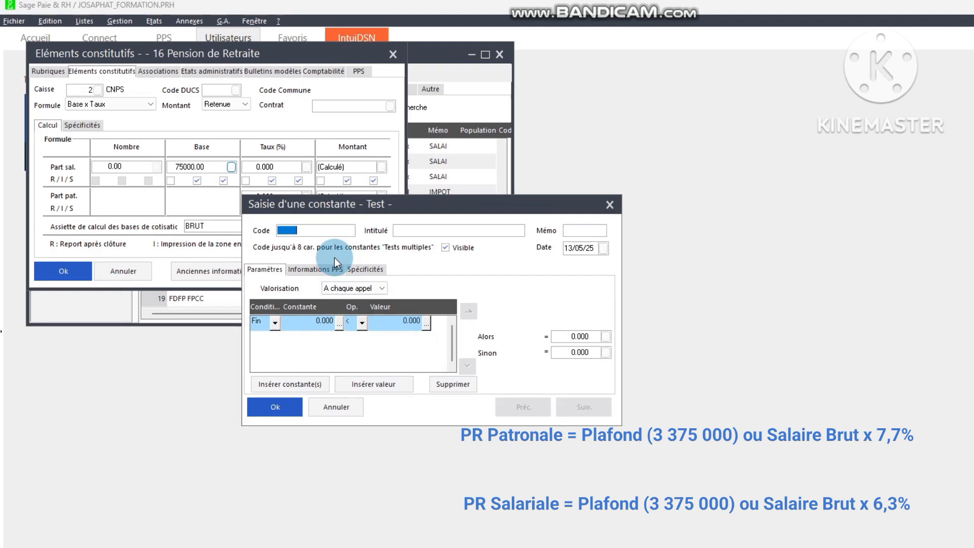
Give the new test constant the code PLR and the title "Plafond Pension de Retraite"
text(p)
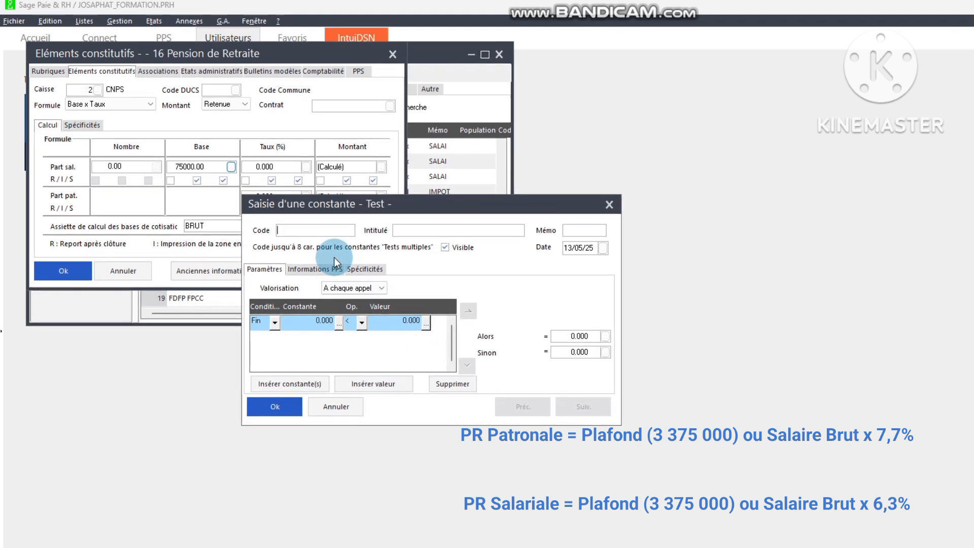
text(LR)
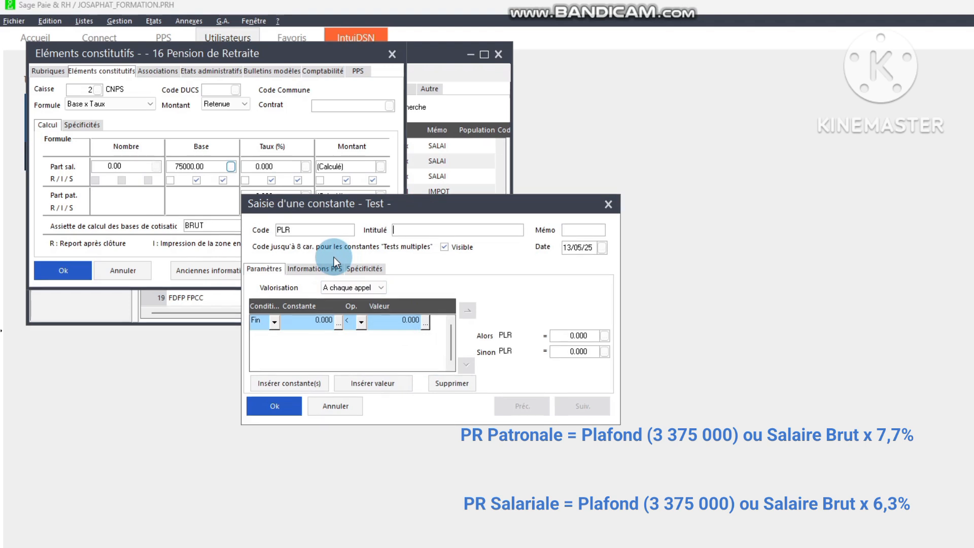
text(P)
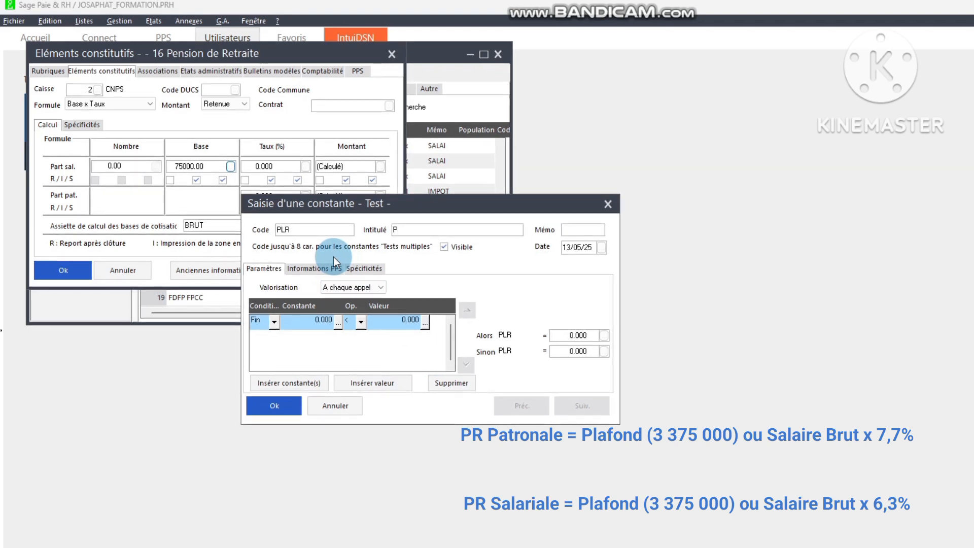
text(lafond)
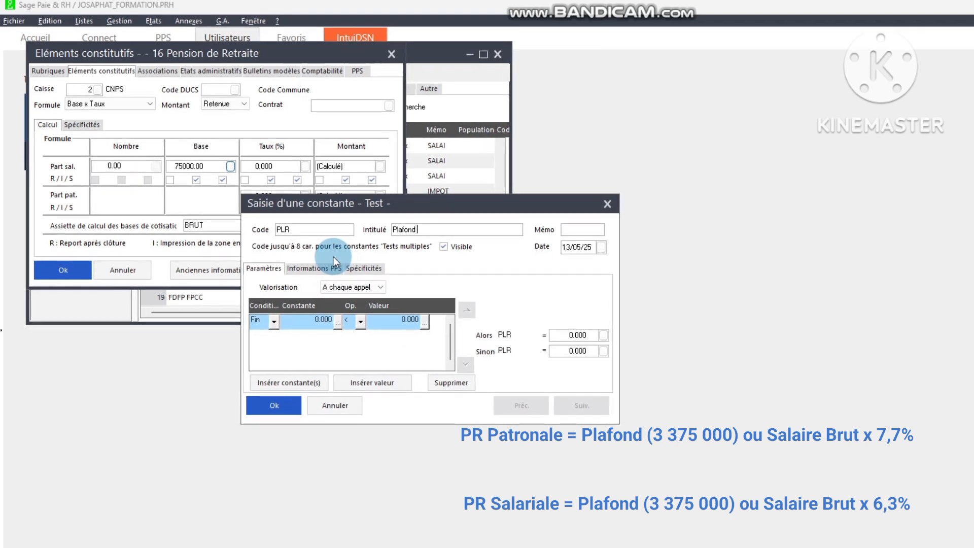
text( Retra)
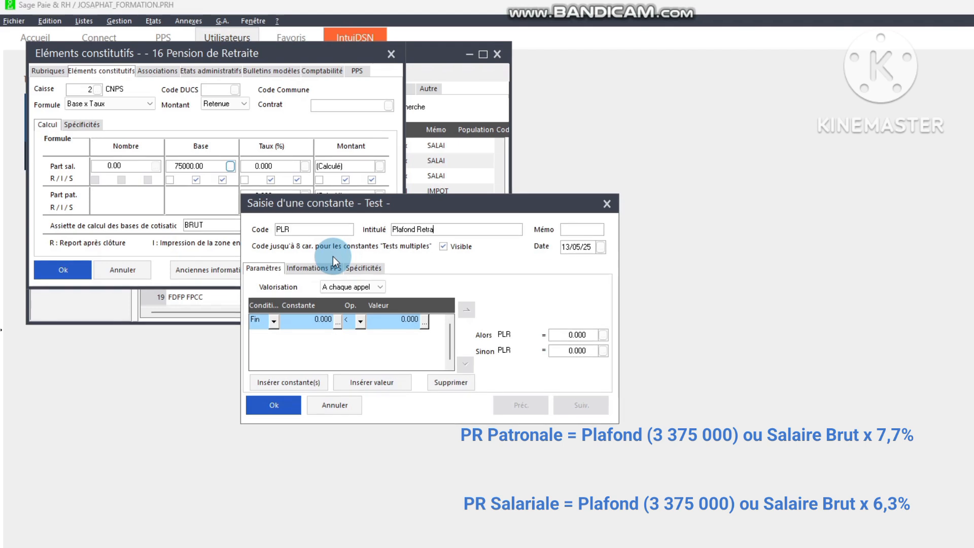
text(ite)
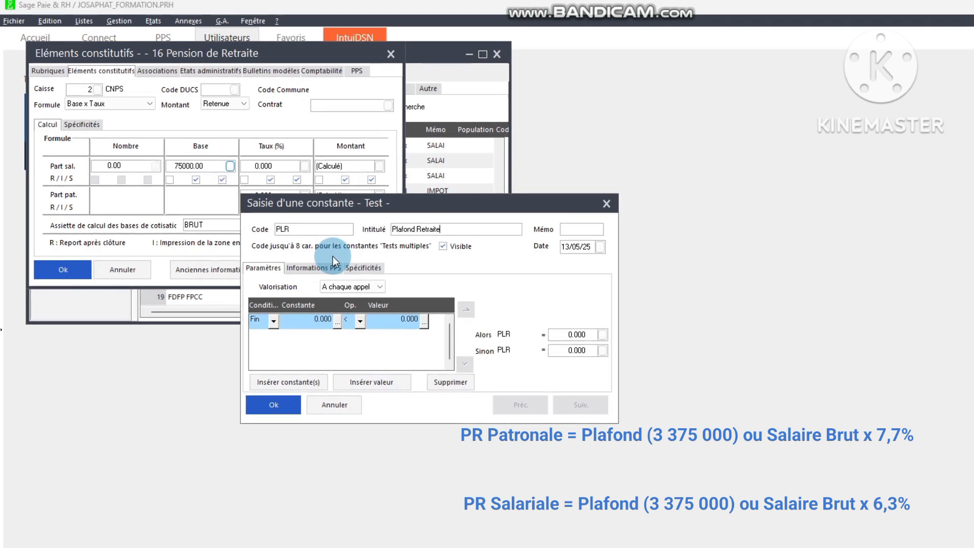
key(Left)
key(Left)
key(Left)
key(Left)
key(Left)
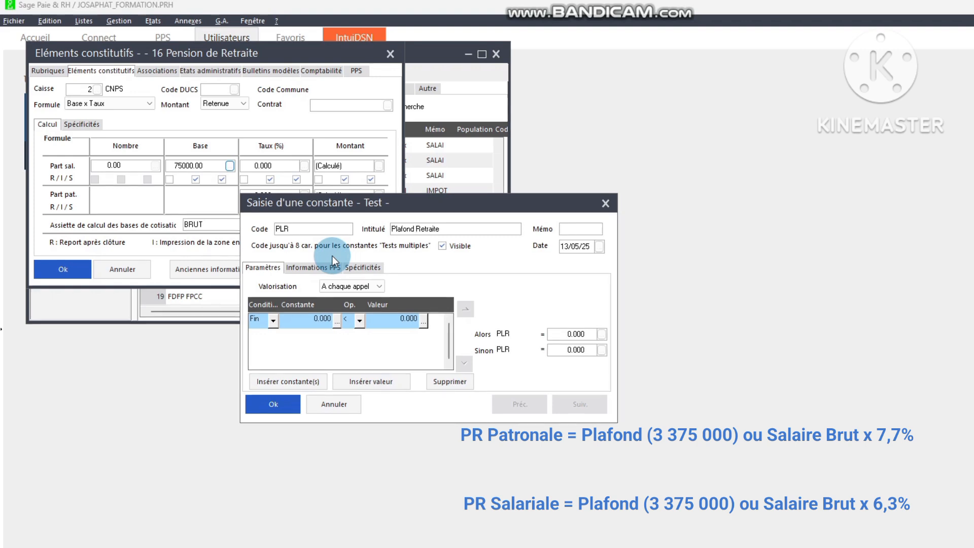
text(Pe)
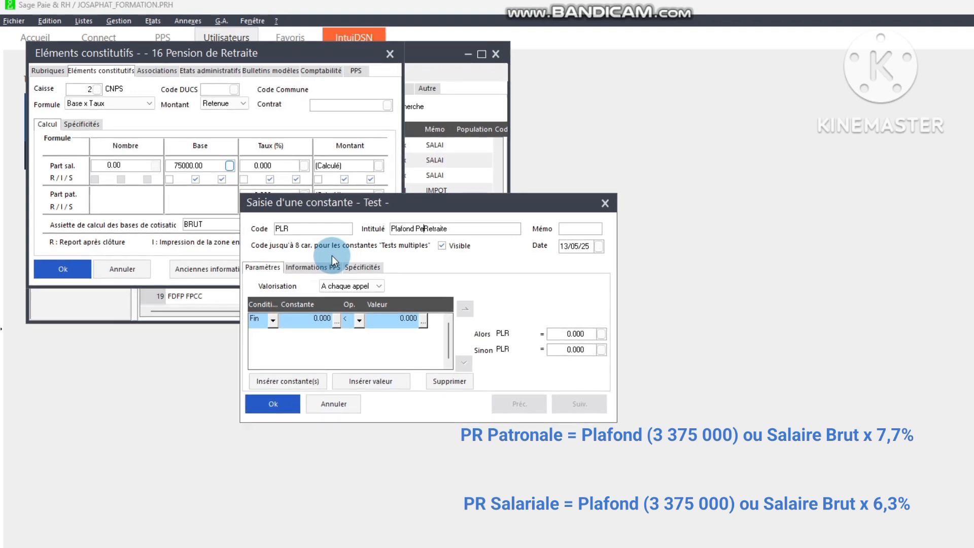
text(nsion d)
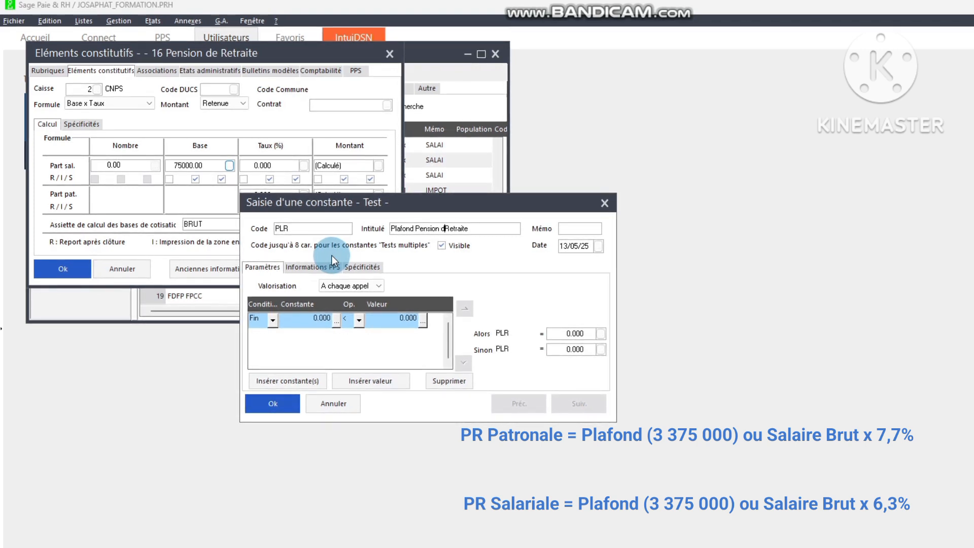
text(e)
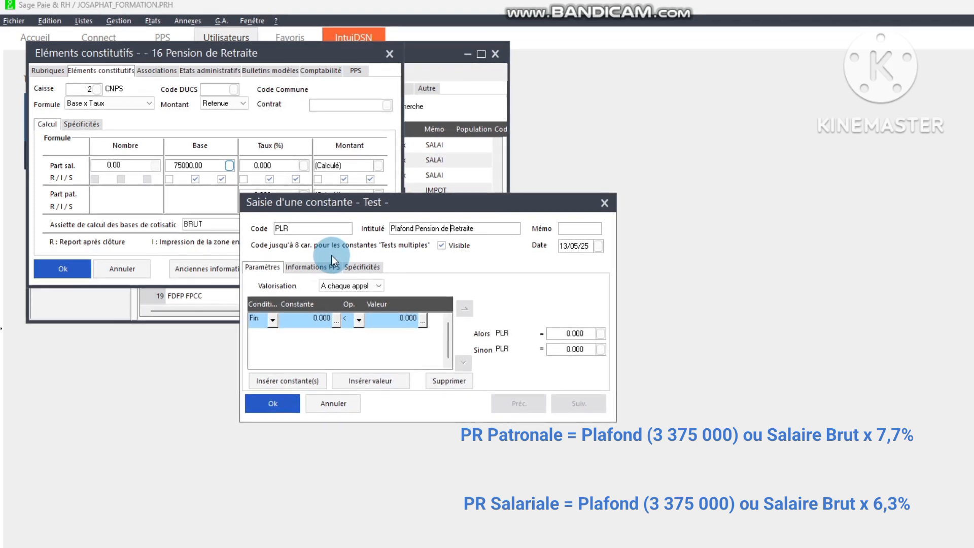
Change the test constant's code to PLPR and enter CNPS as its memo
double_click(282, 229)
click(321, 231)
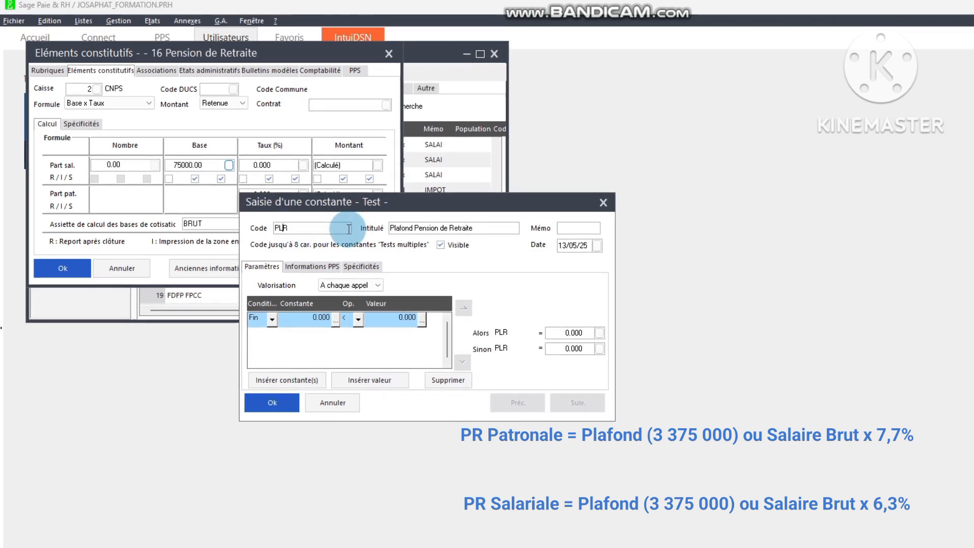
drag(348, 229, 261, 232)
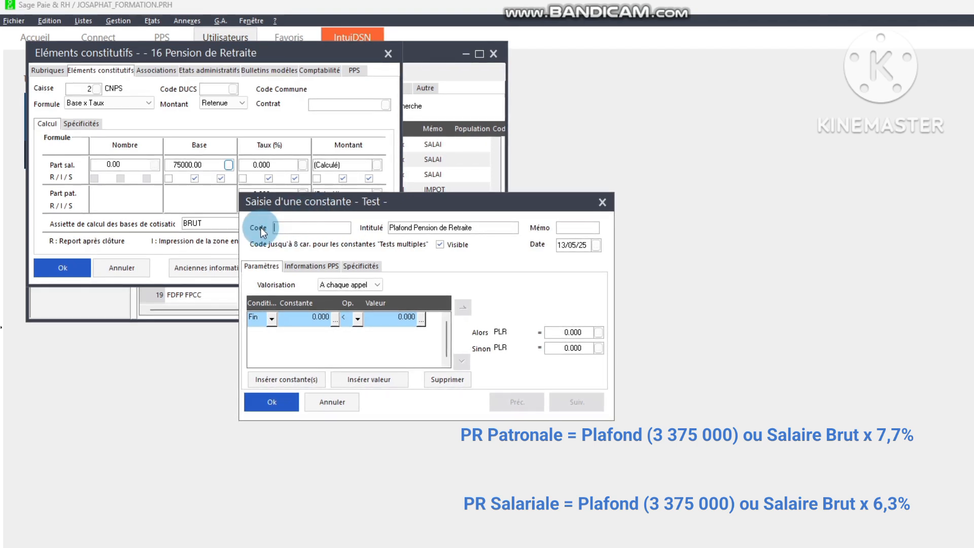
text(plpr)
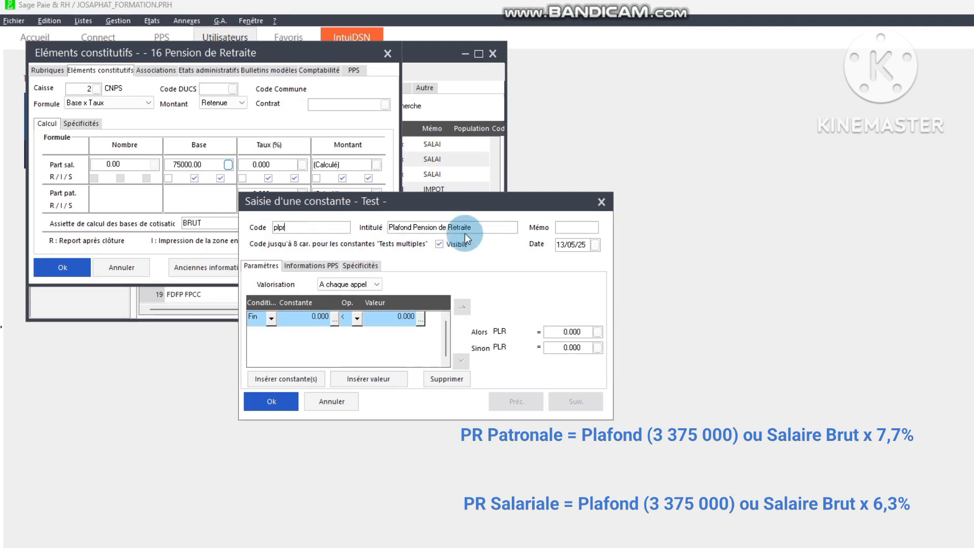
drag(485, 227, 330, 248)
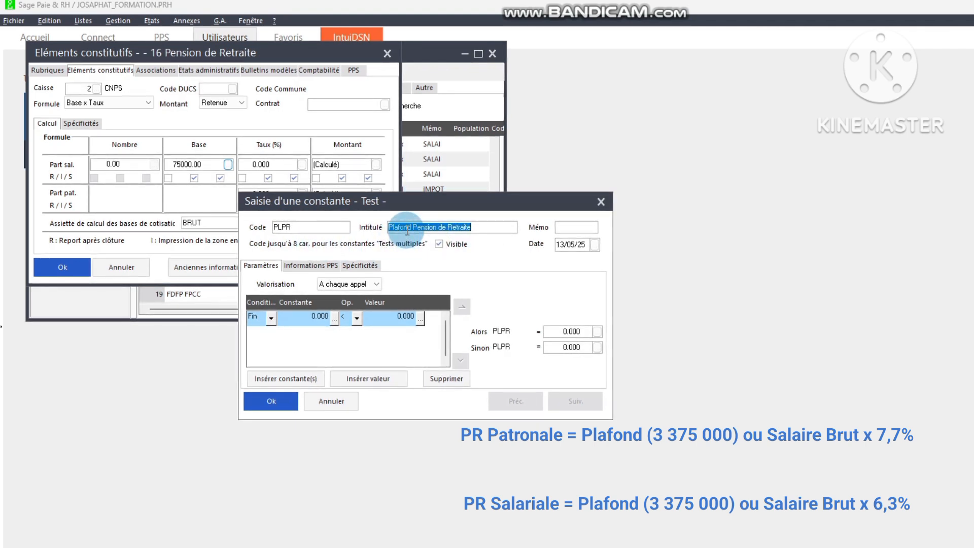
click(492, 226)
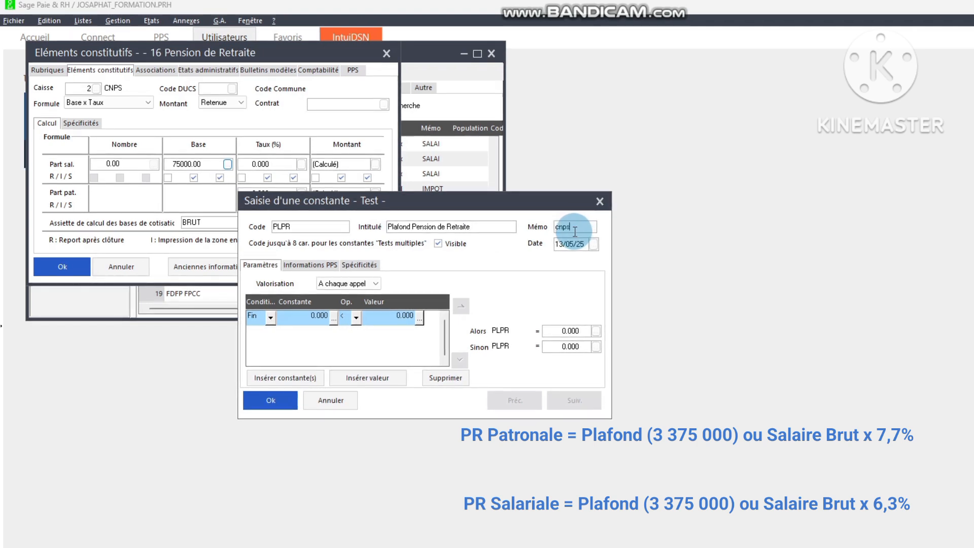
Define the PLPR test condition as BRUT less than 3375000
click(319, 319)
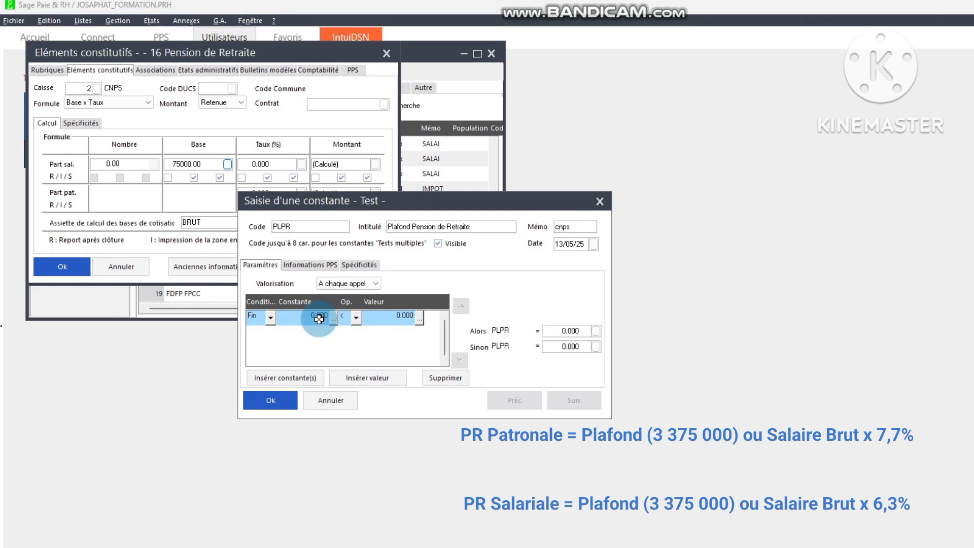
click(330, 344)
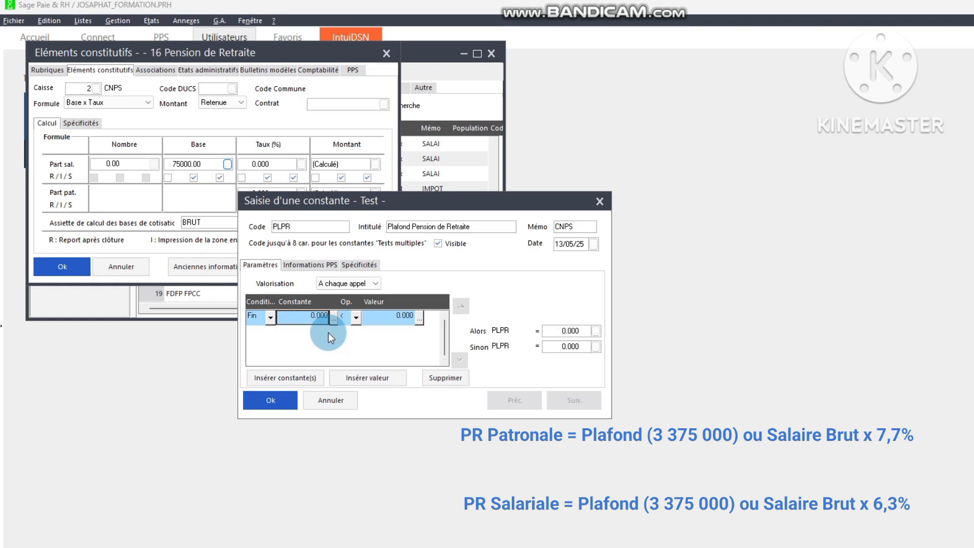
text(BRUT)
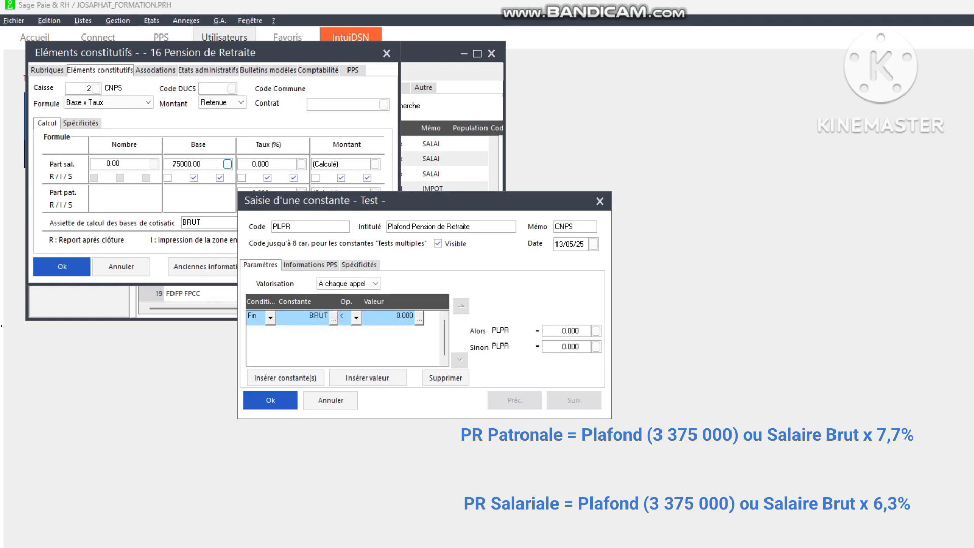
click(390, 320)
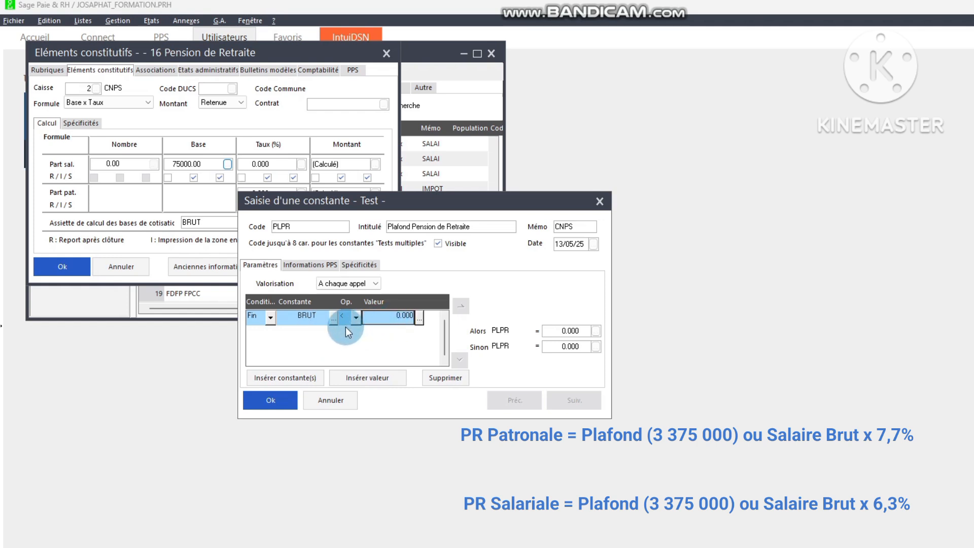
click(394, 318)
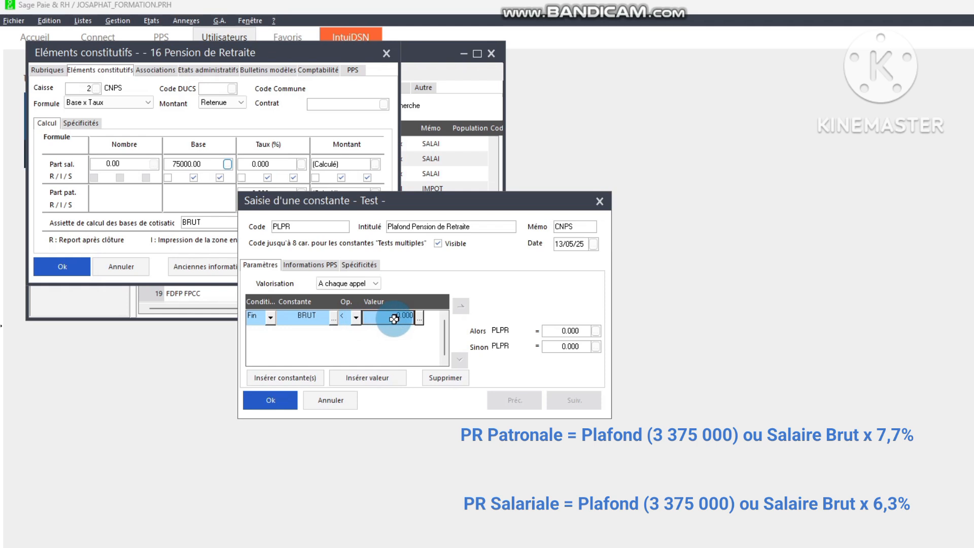
text(3375)
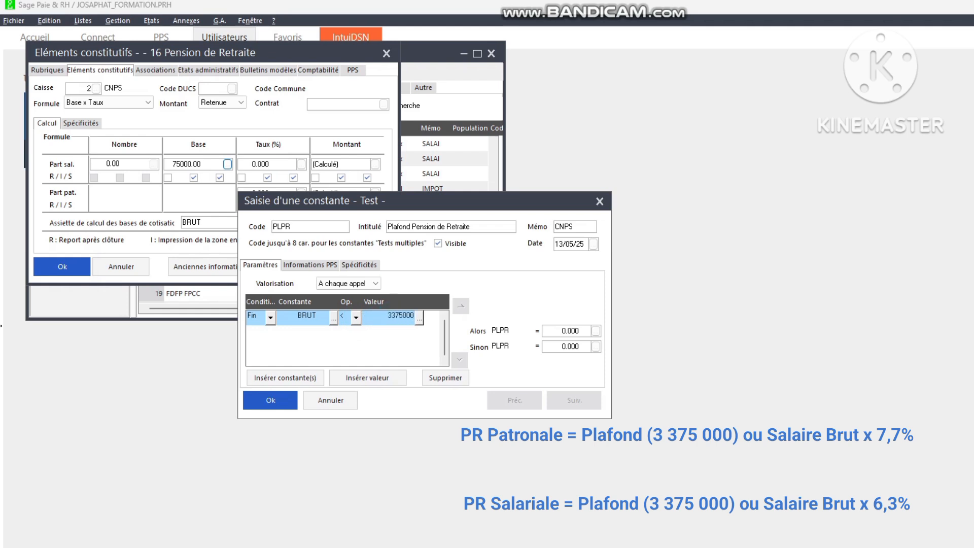
text(000)
Make the PLPR test return BRUT when the condition is met and 3375000 otherwise
click(563, 331)
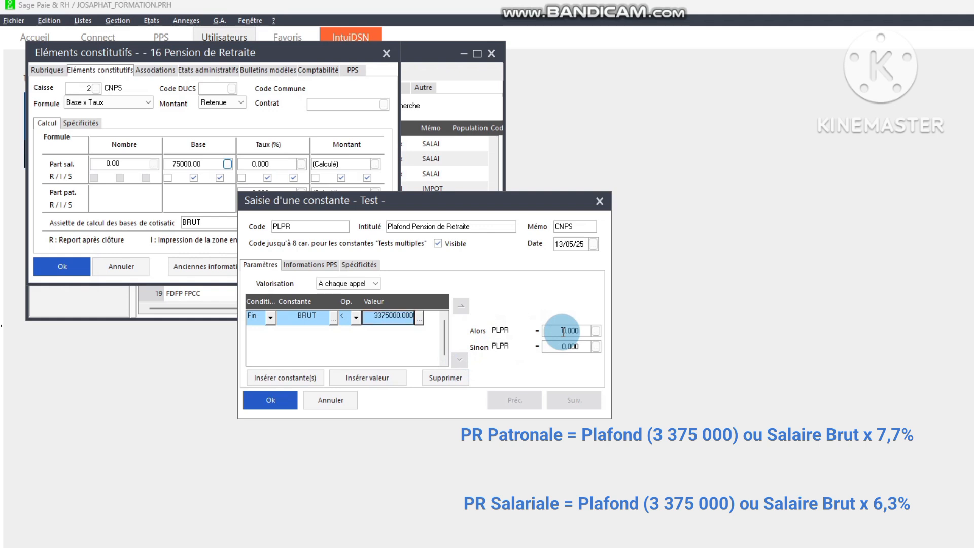
click(583, 331)
double_click(584, 331)
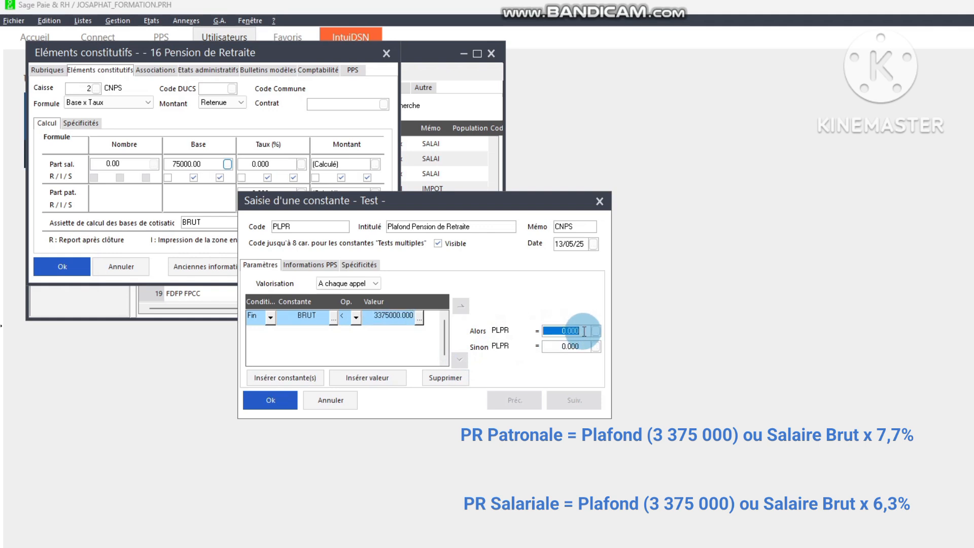
text(brut)
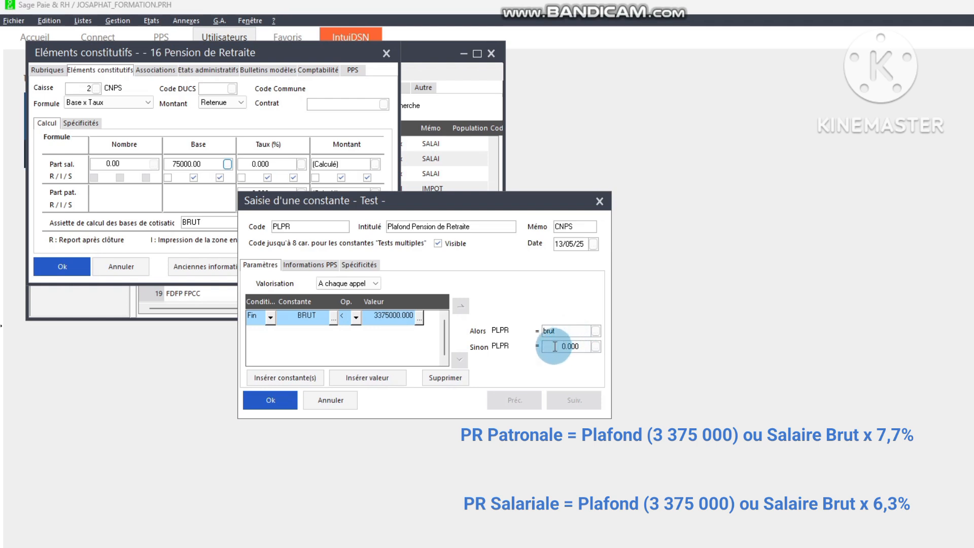
double_click(579, 346)
text(3375)
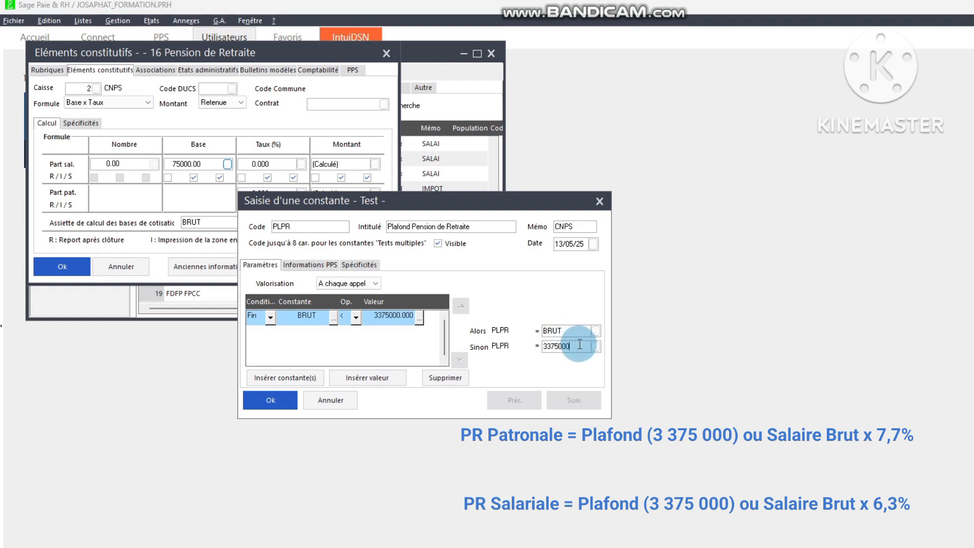
key(shift+Tab)
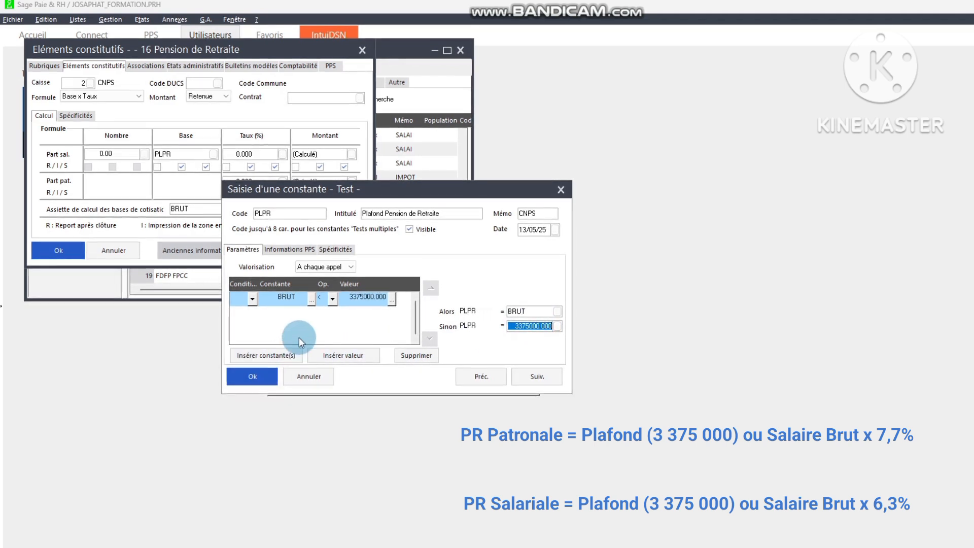
Validate the constant, use PLPR as the Pension de Retraite employee-share base and set the employee rate to 6.3%
click(267, 376)
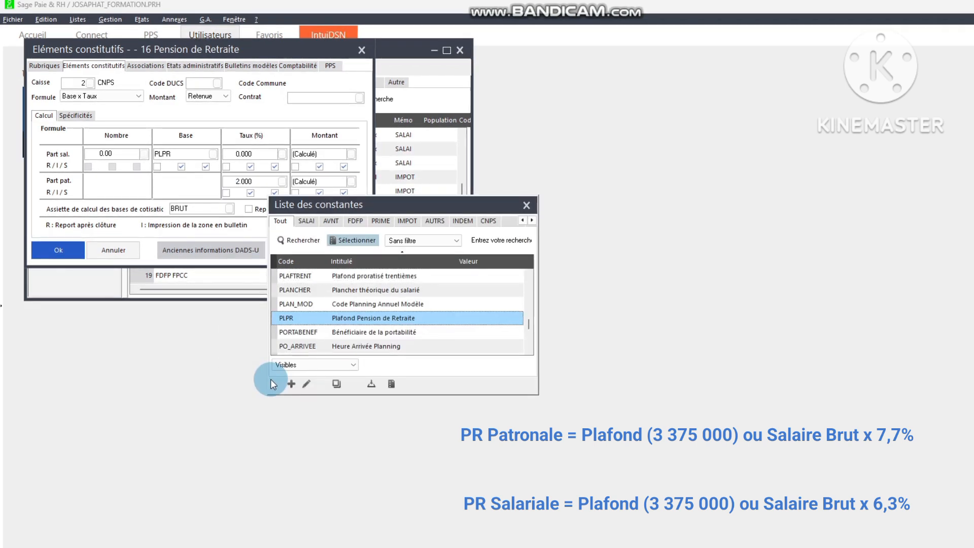
double_click(391, 316)
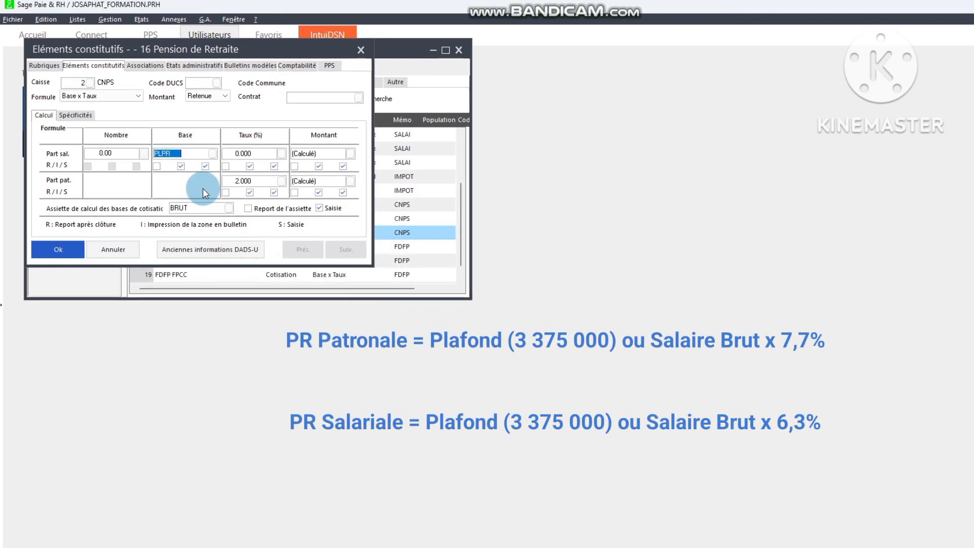
click(265, 154)
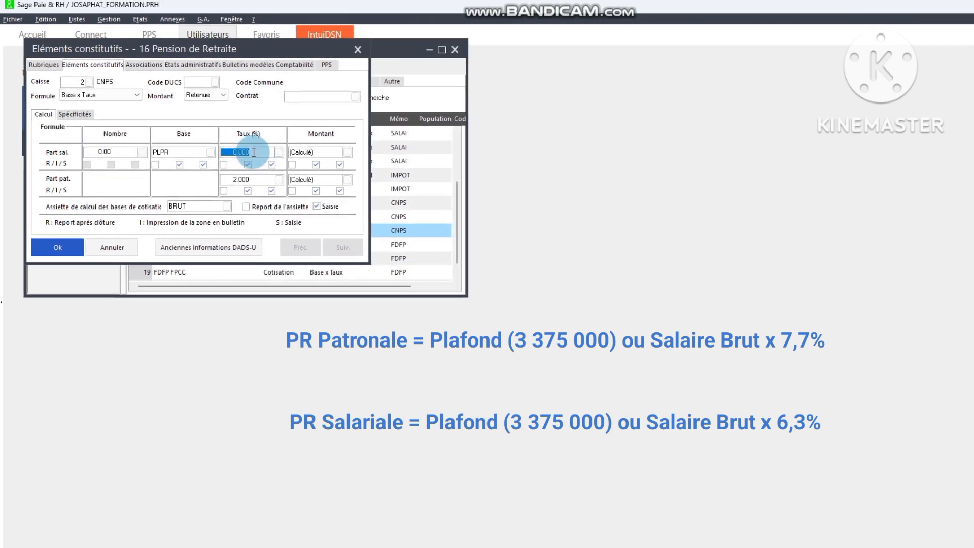
text(6)
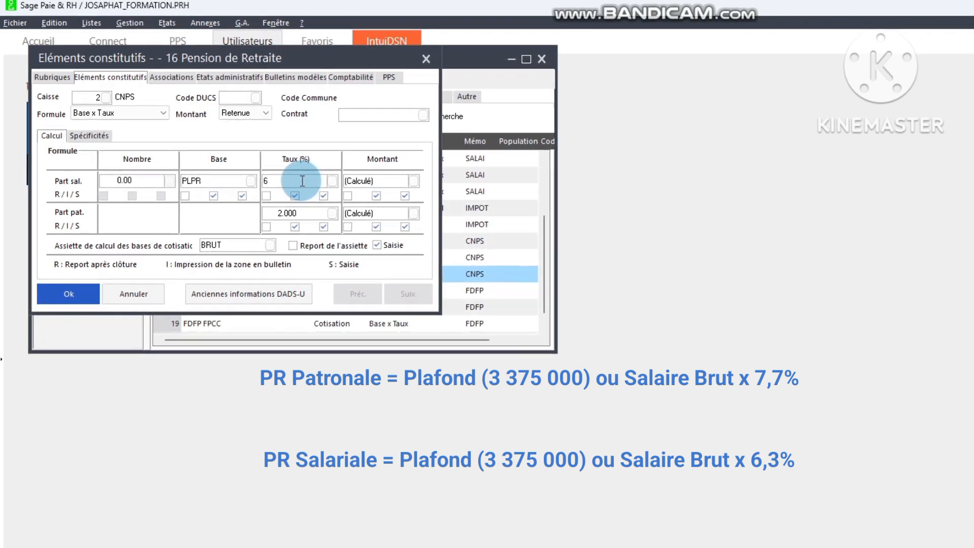
text(?)
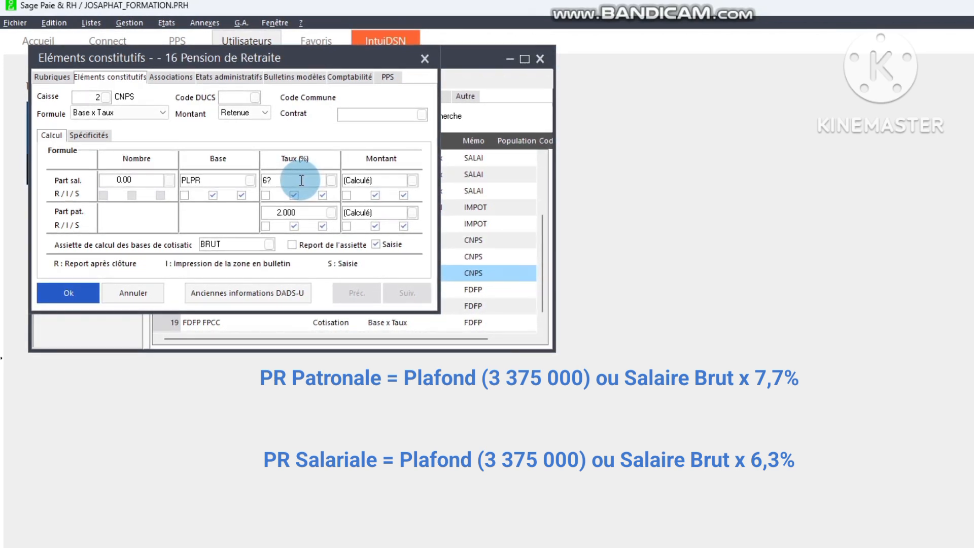
key(BackSpace)
text(.)
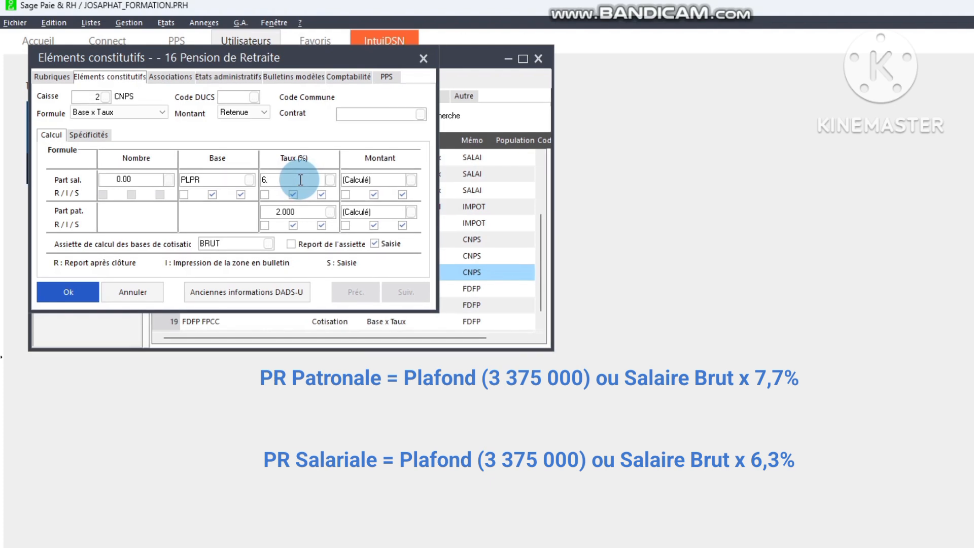
text(3)
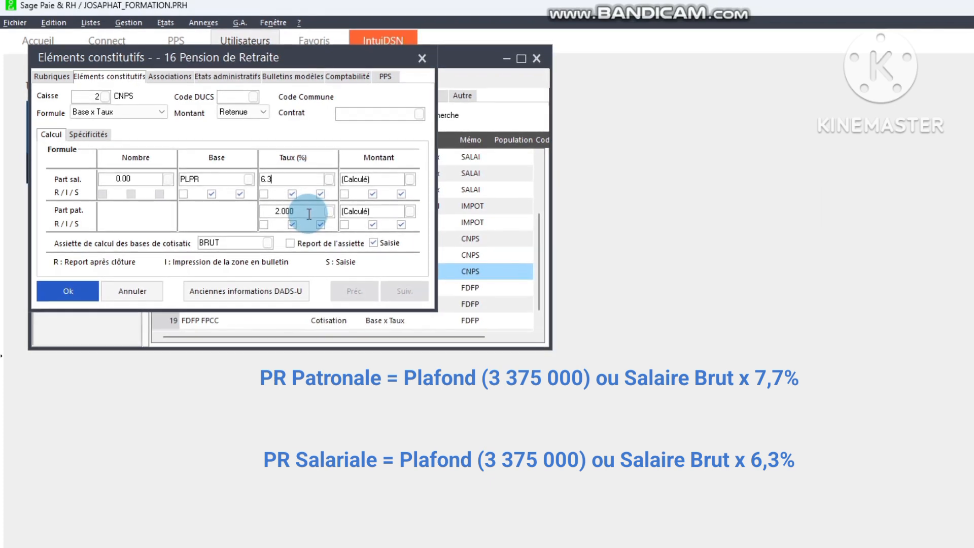
Set the employer rate of Pension de Retraite to 7.7%, save the rubric and close the rubric list
click(311, 211)
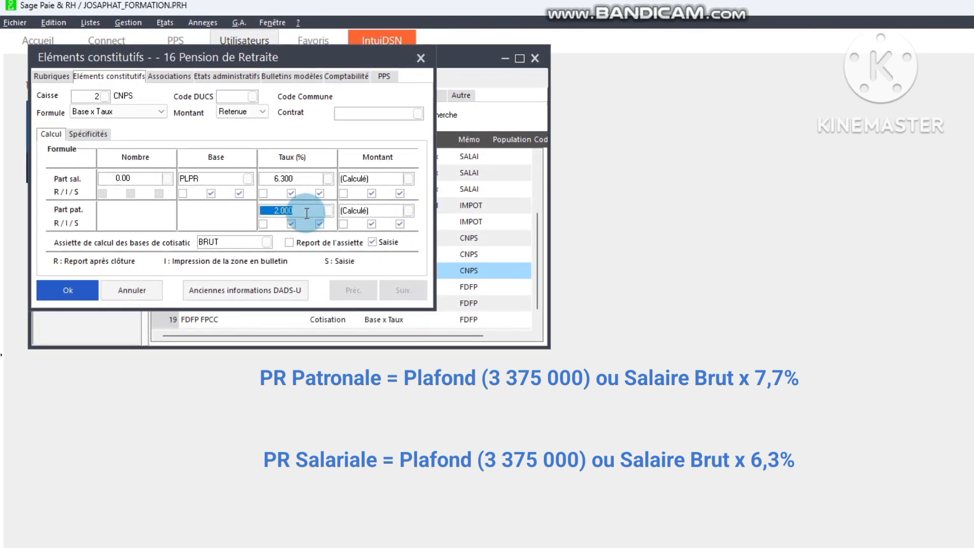
text(7)
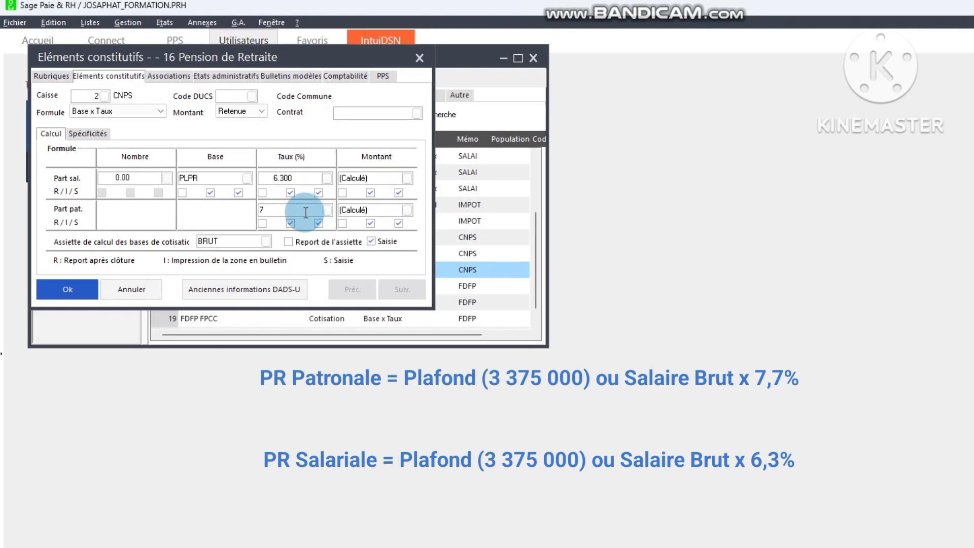
text(.7)
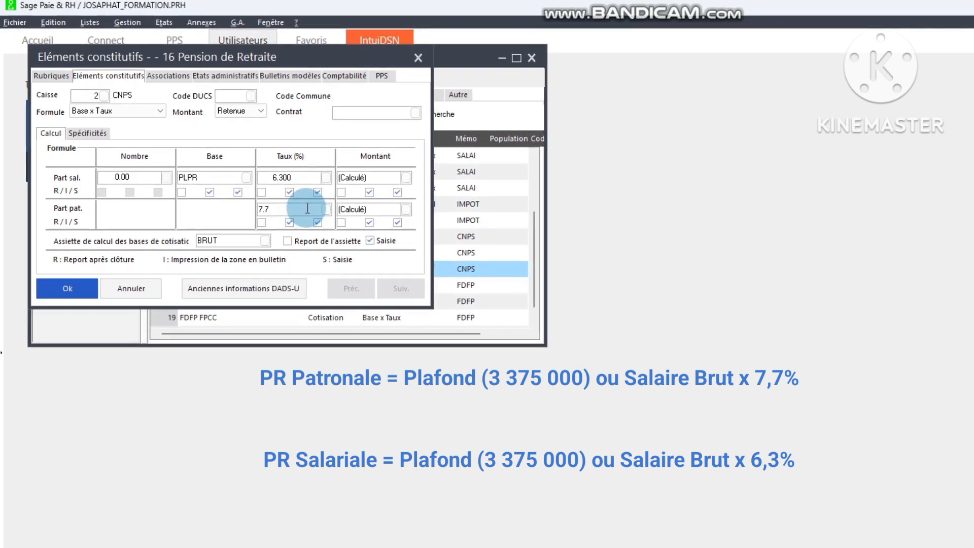
click(302, 178)
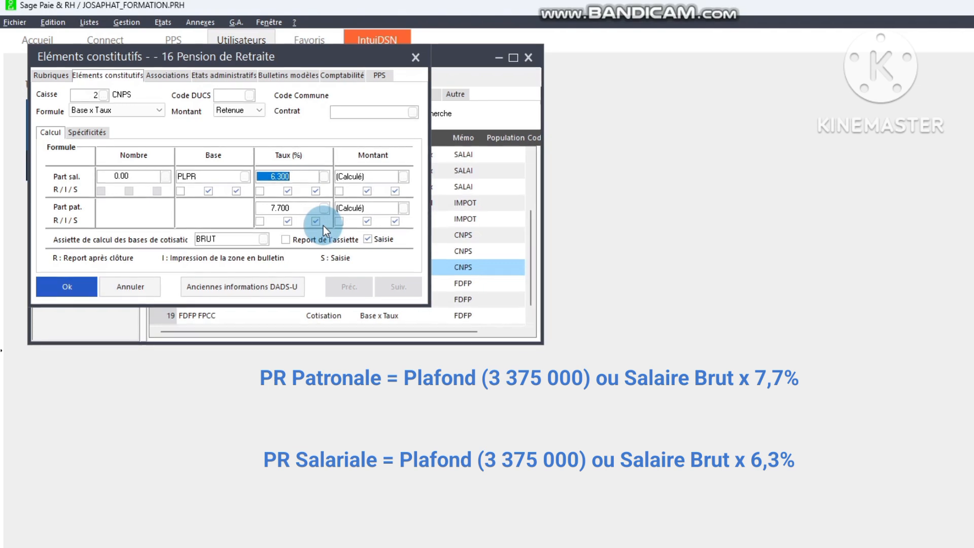
click(80, 286)
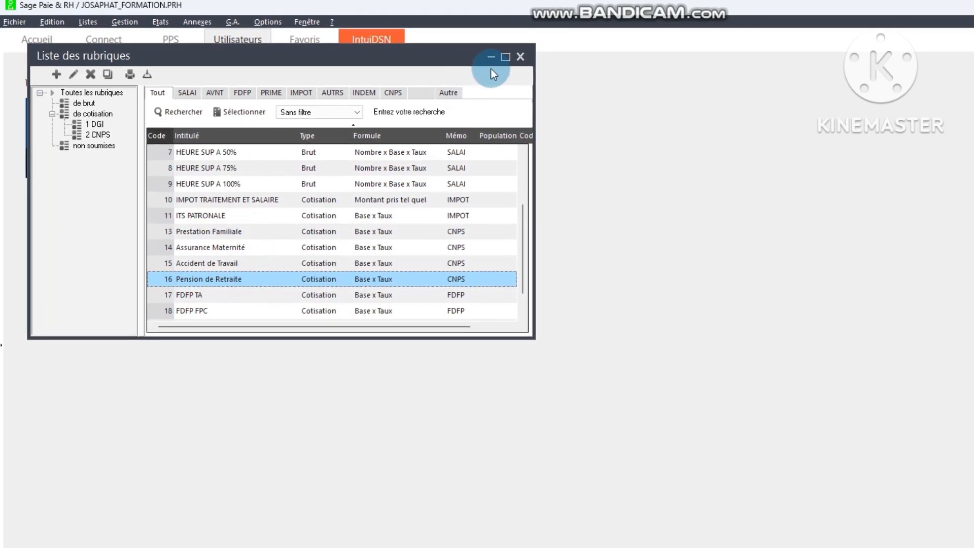
click(517, 56)
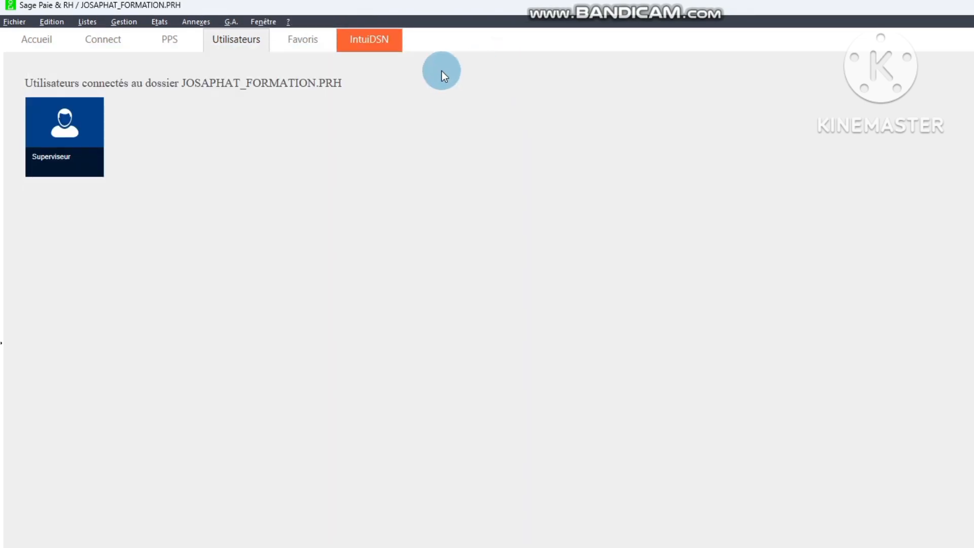
Open the payslip model BULLETIN MODELE at its list of rubrics
click(122, 21)
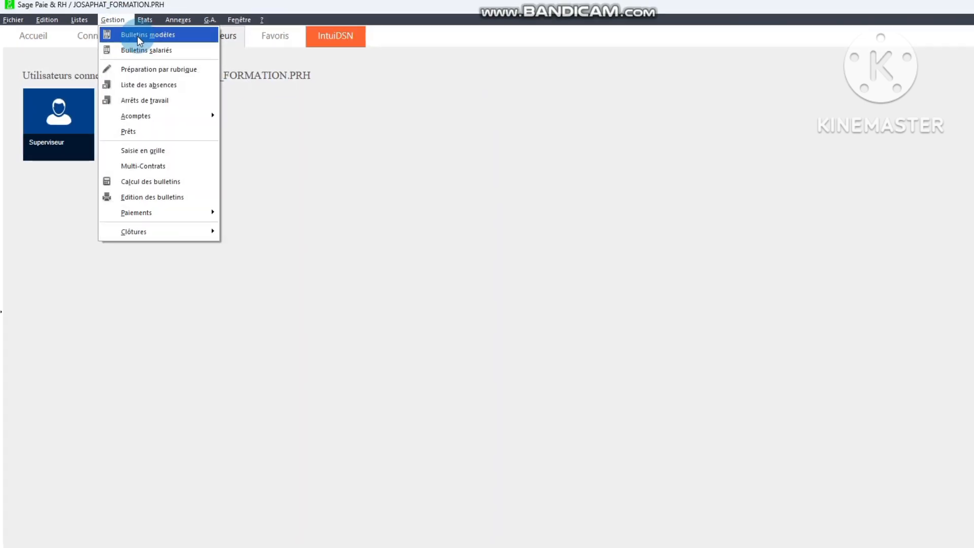
click(161, 38)
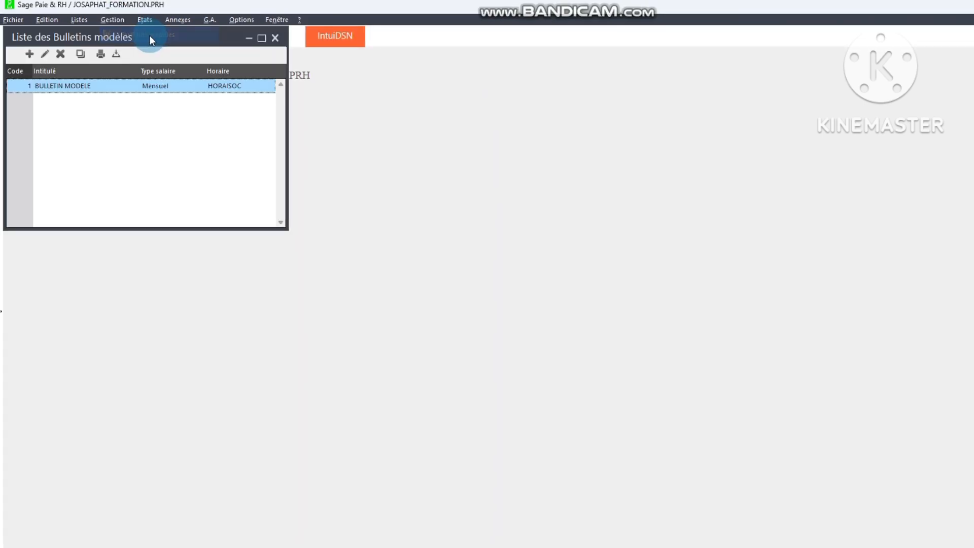
double_click(151, 85)
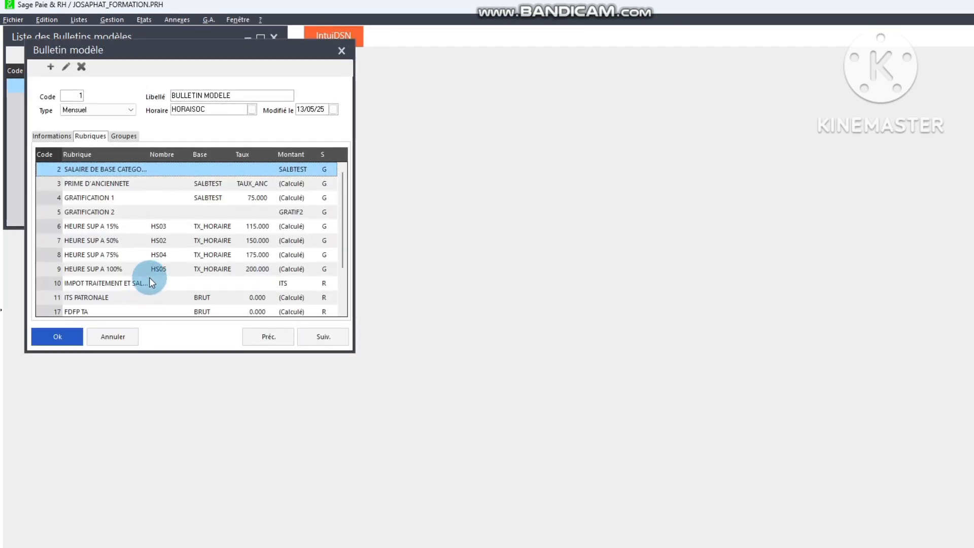
scroll(152, 270, down, 2)
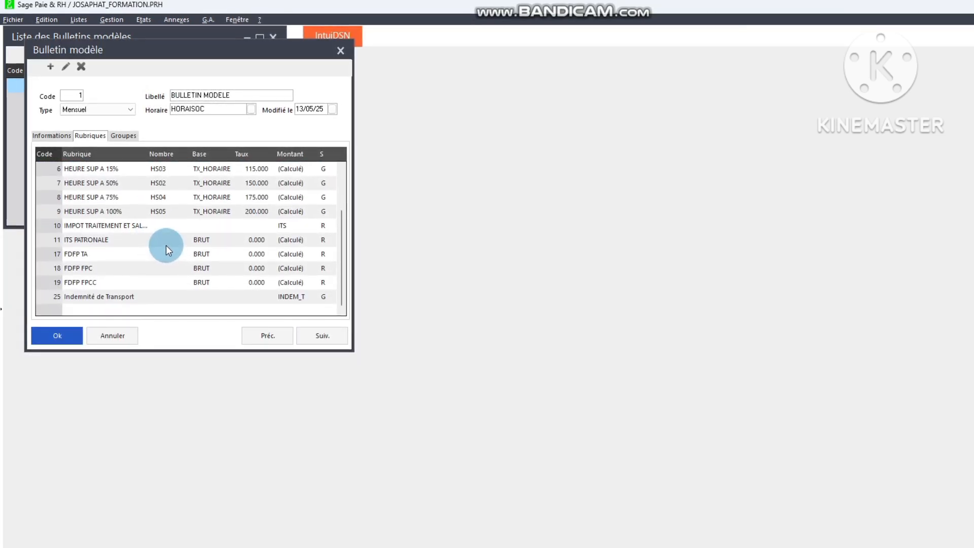
Insert rubrics 13 to 16, Prestation Familiale through Pension de Retraite, into BULLETIN MODELE, save it and close the model list
right_click(166, 242)
click(181, 230)
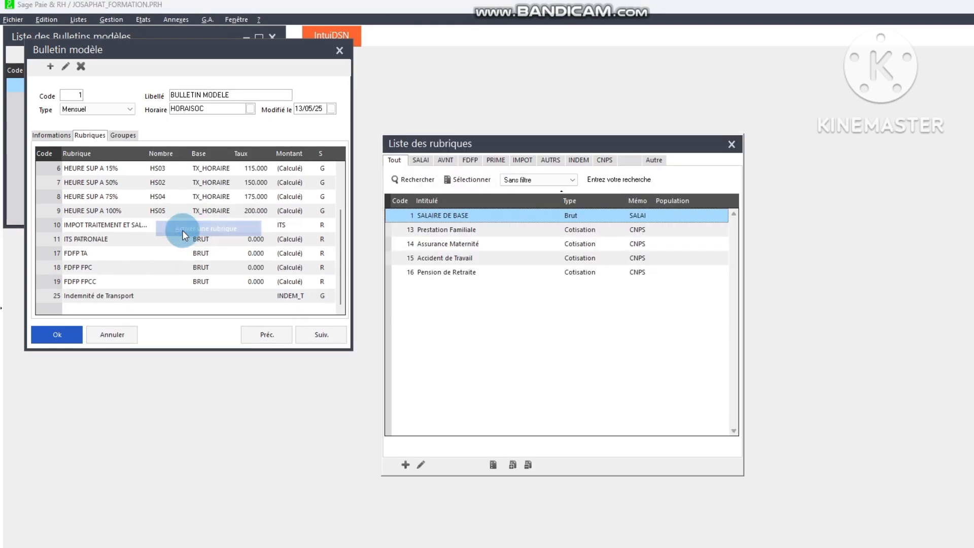
click(444, 277)
drag(443, 280, 441, 231)
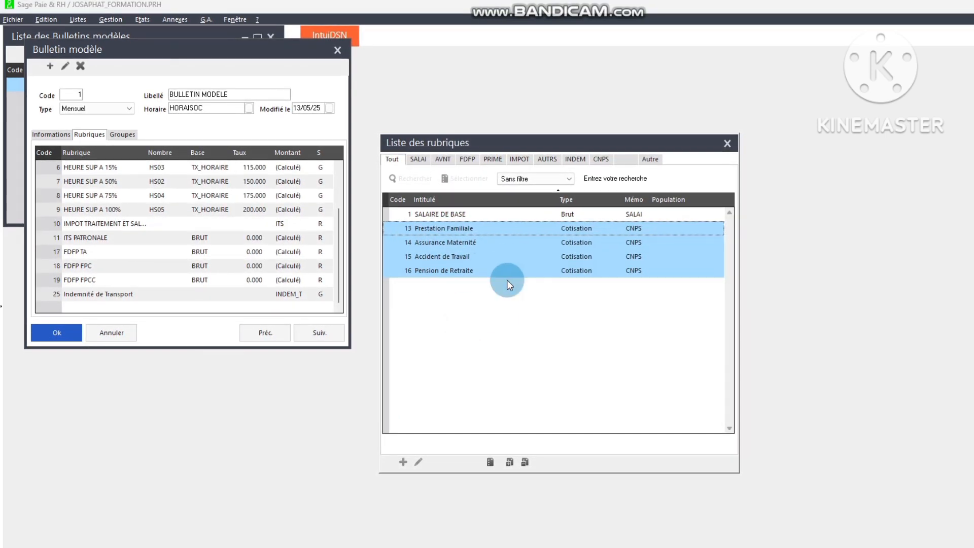
click(485, 462)
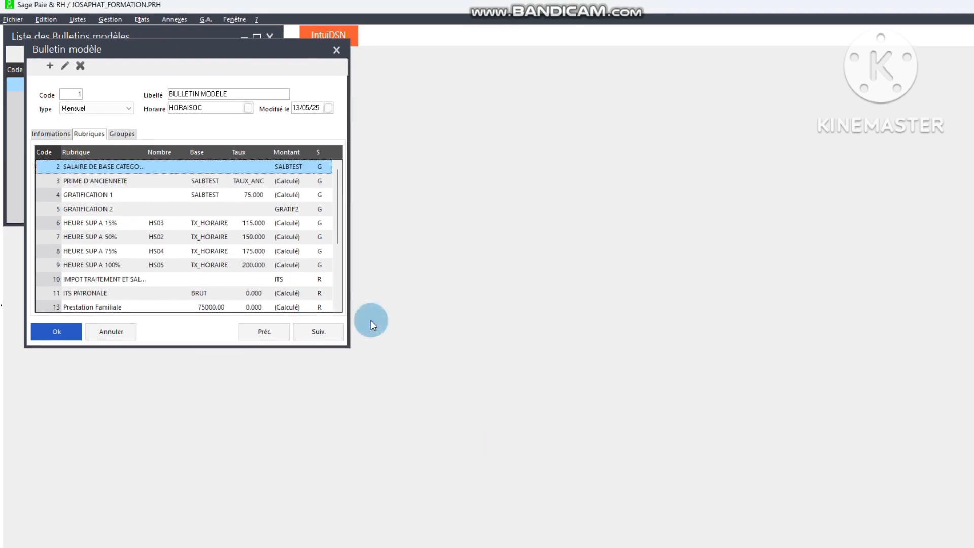
click(60, 329)
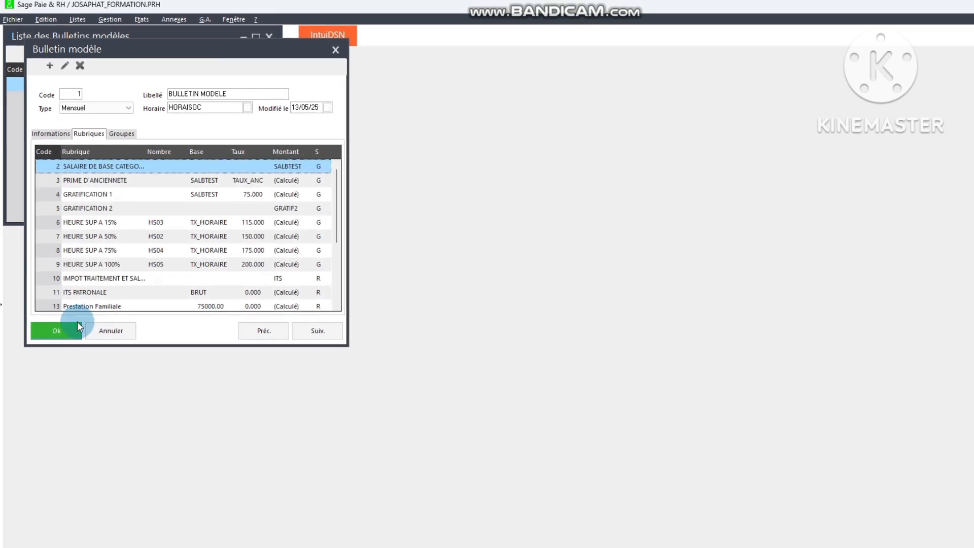
click(620, 359)
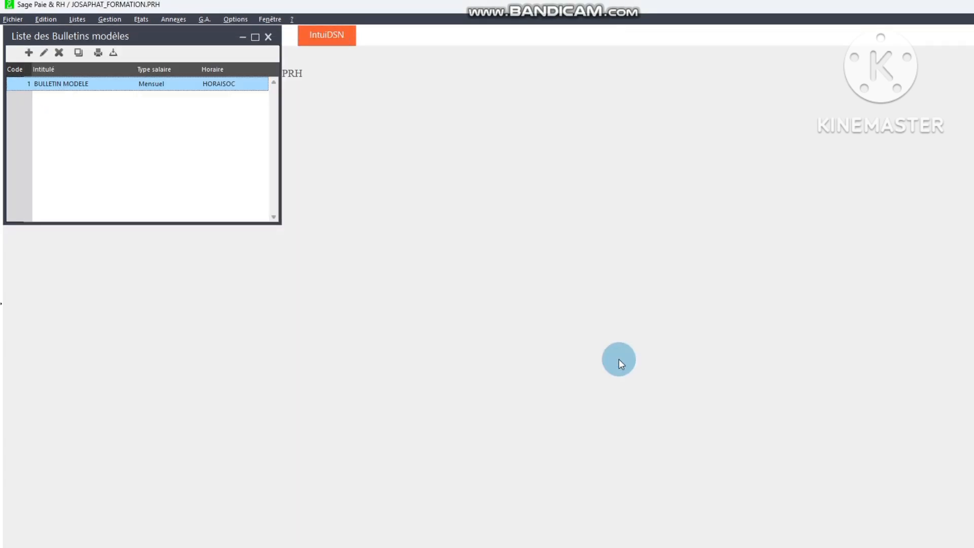
click(267, 38)
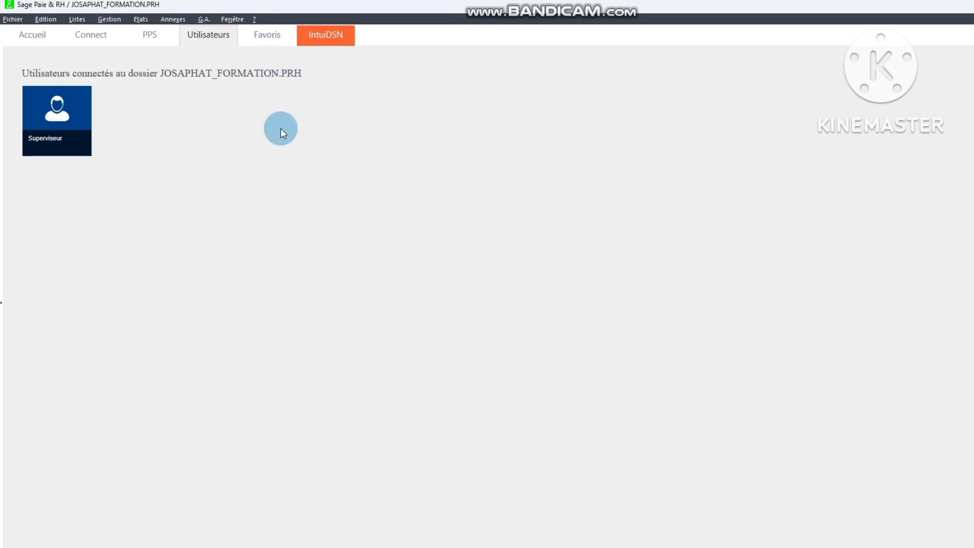
Open the listed employee's personnel record, check the payslip model assigned in the Paie information, and validate the record
click(77, 19)
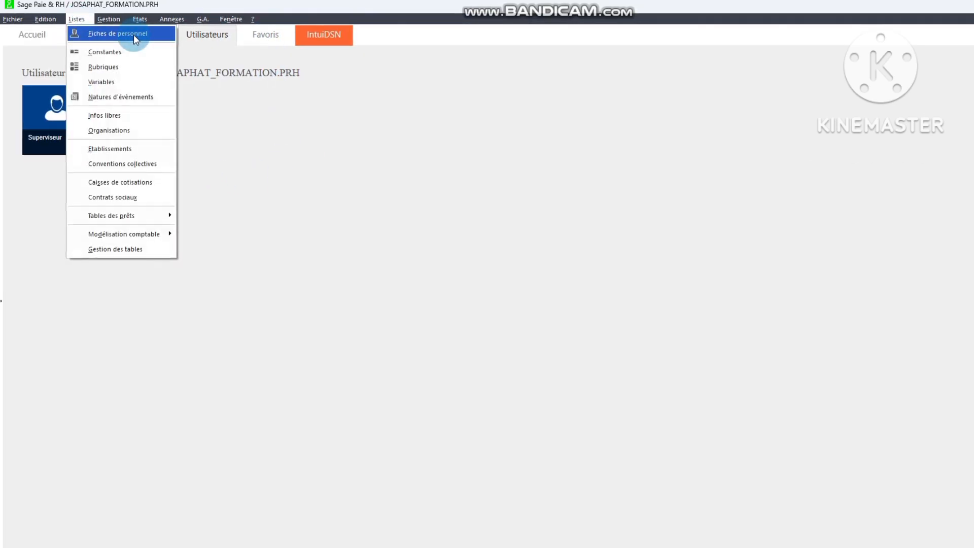
click(133, 35)
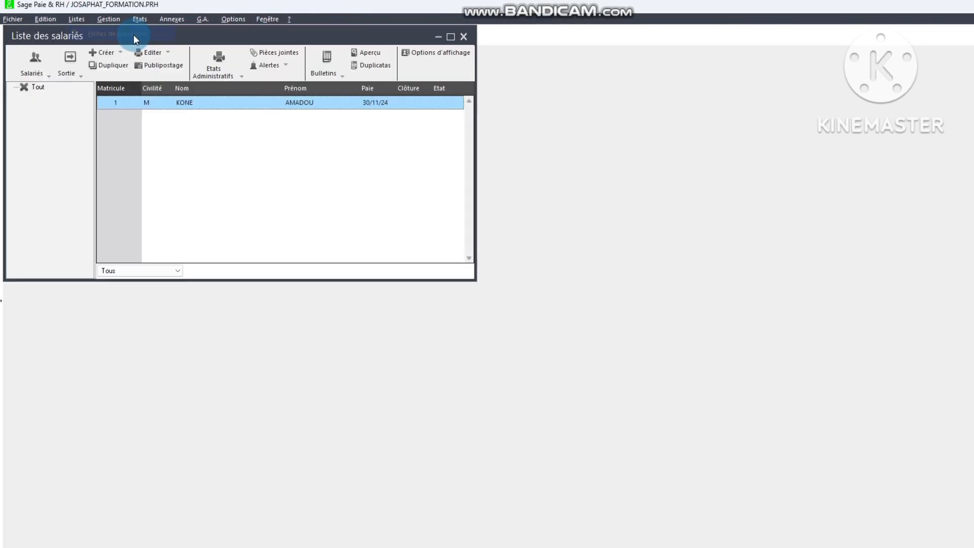
double_click(294, 102)
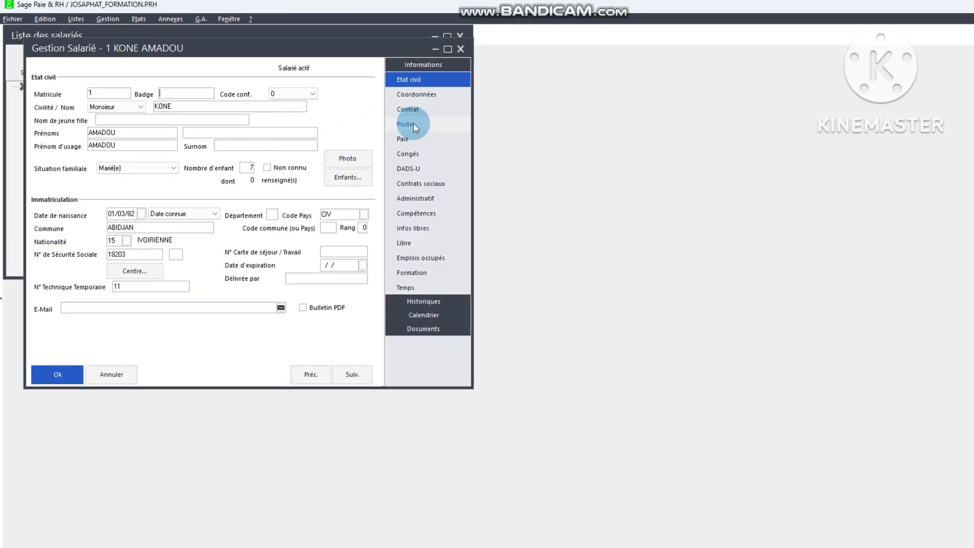
click(411, 140)
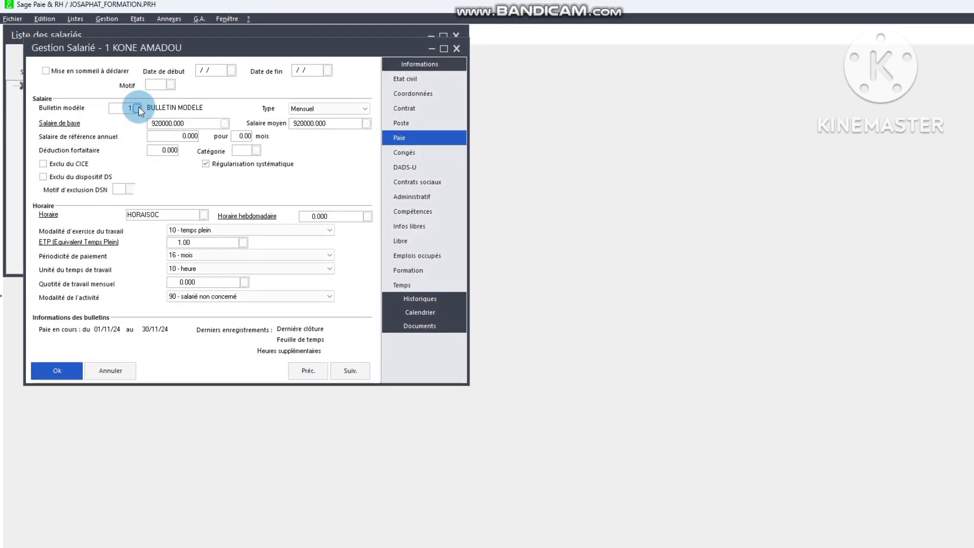
click(65, 370)
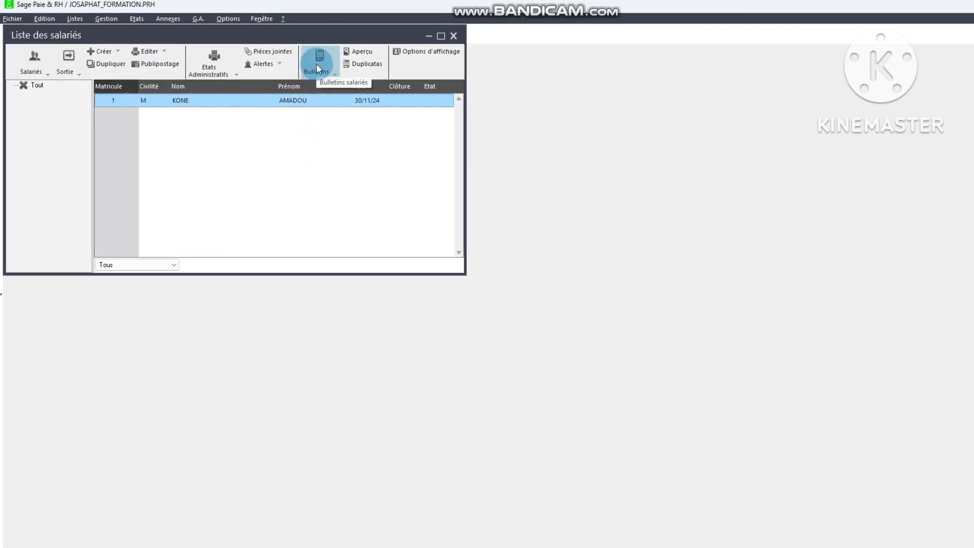
Open the employee's November 2024 payslip, review its rubrics, and calculate it to examine the CNPS contribution lines, dismissing the missing-constant message
click(316, 63)
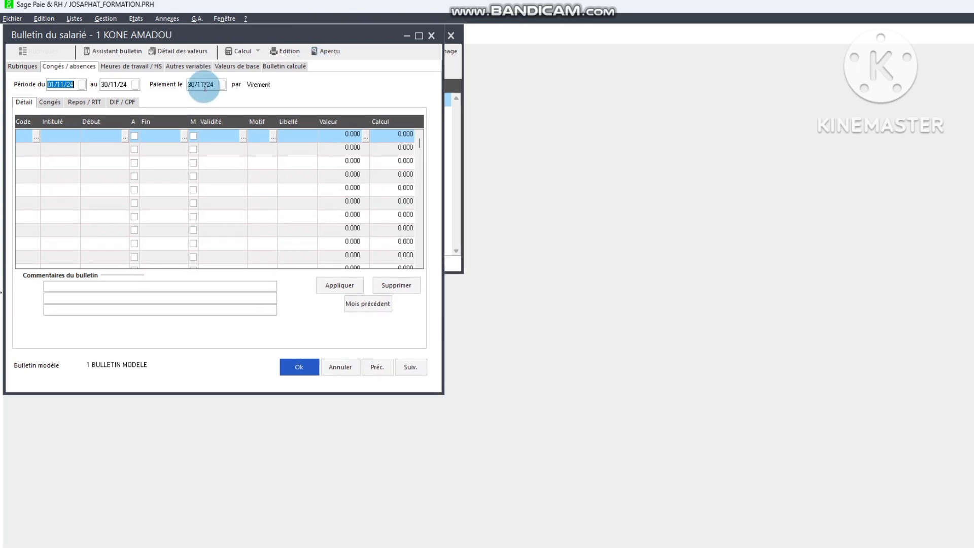
click(24, 67)
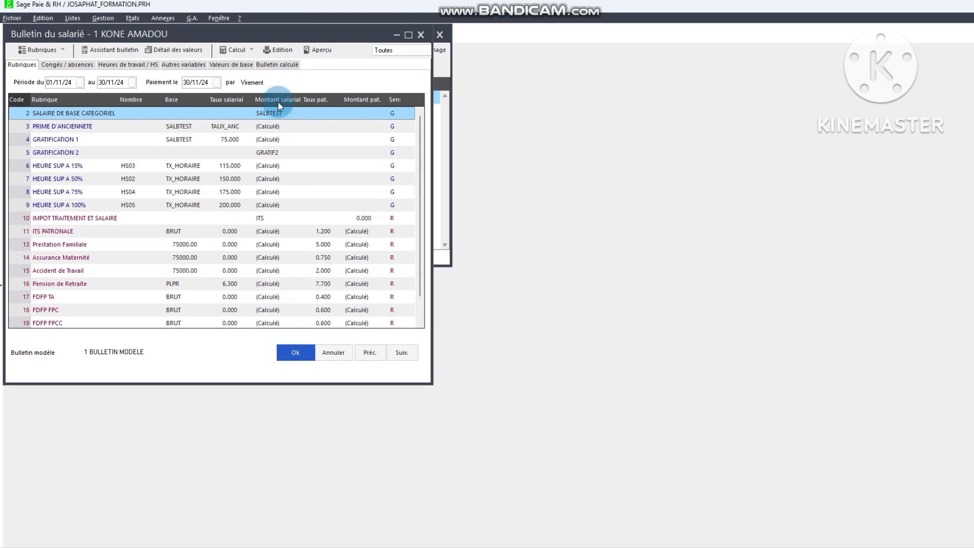
click(274, 64)
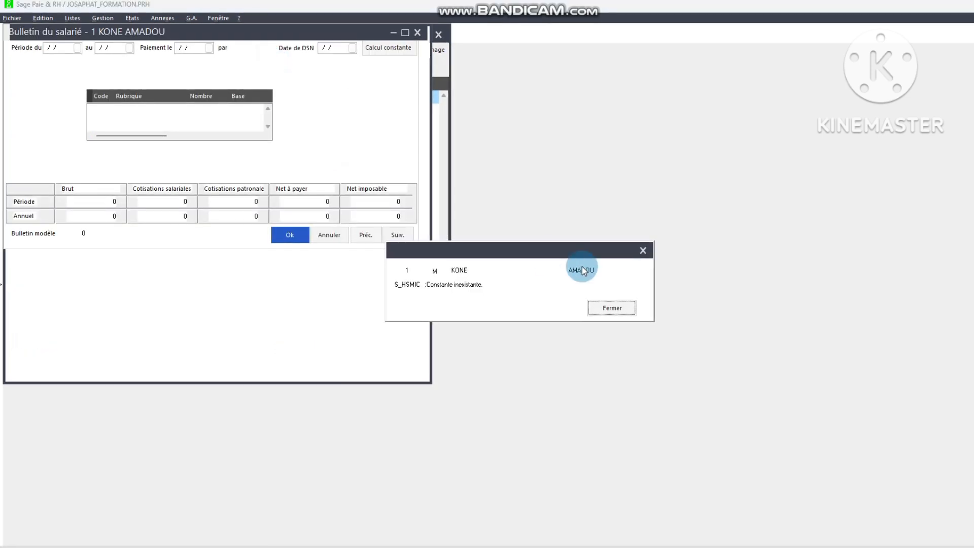
click(612, 307)
click(611, 308)
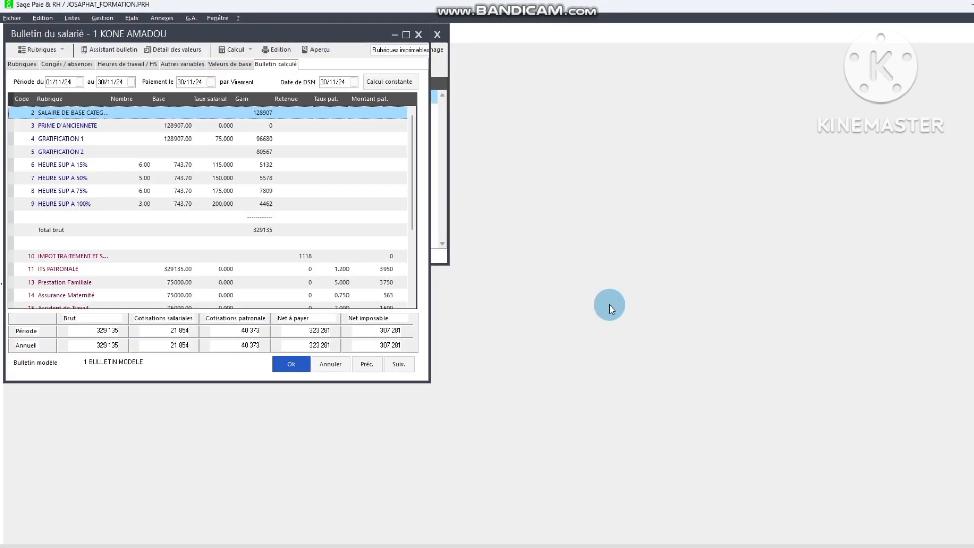
scroll(263, 265, down, 3)
scroll(263, 264, down, 2)
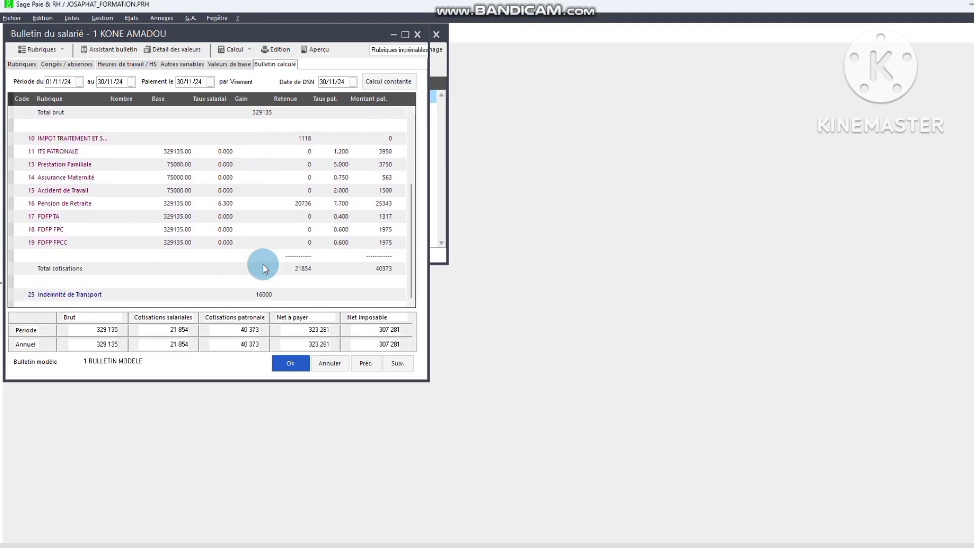